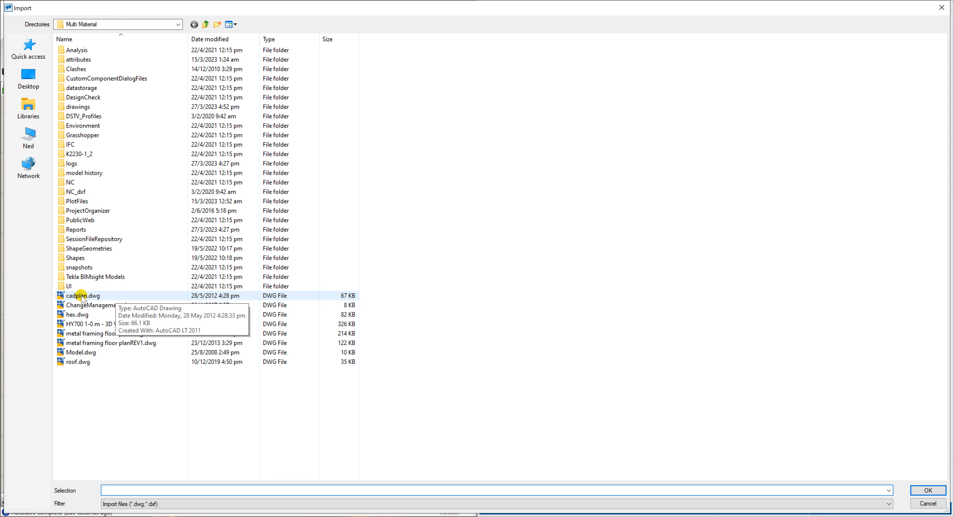
- Choose cadplan.dwg from the Multi Material folder as the DWG/DXF import file
left_click(85, 296)
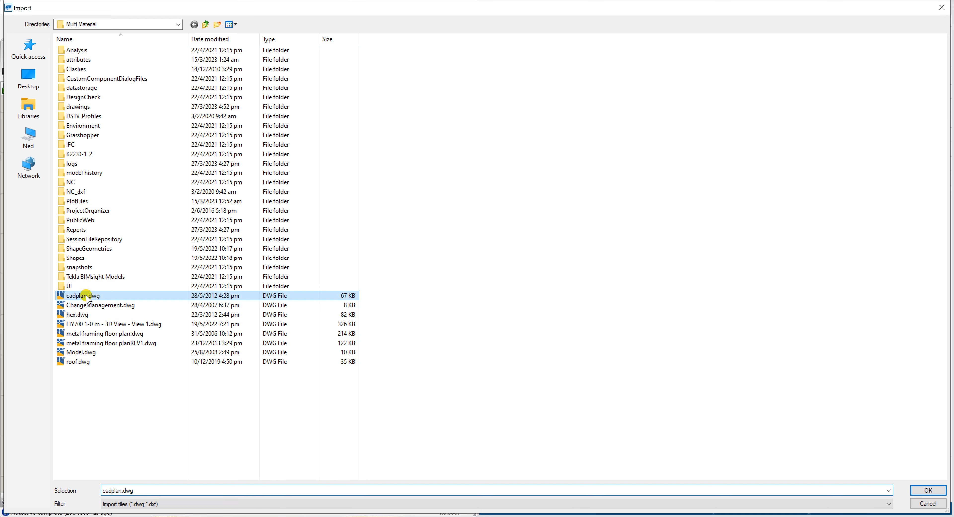
left_click(928, 489)
left_click_drag(644, 147, 657, 135)
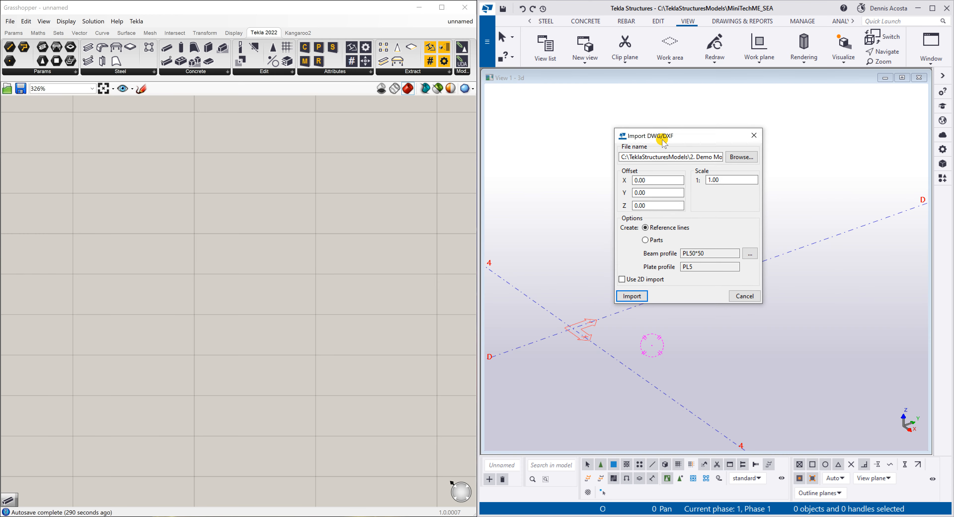
left_click(487, 41)
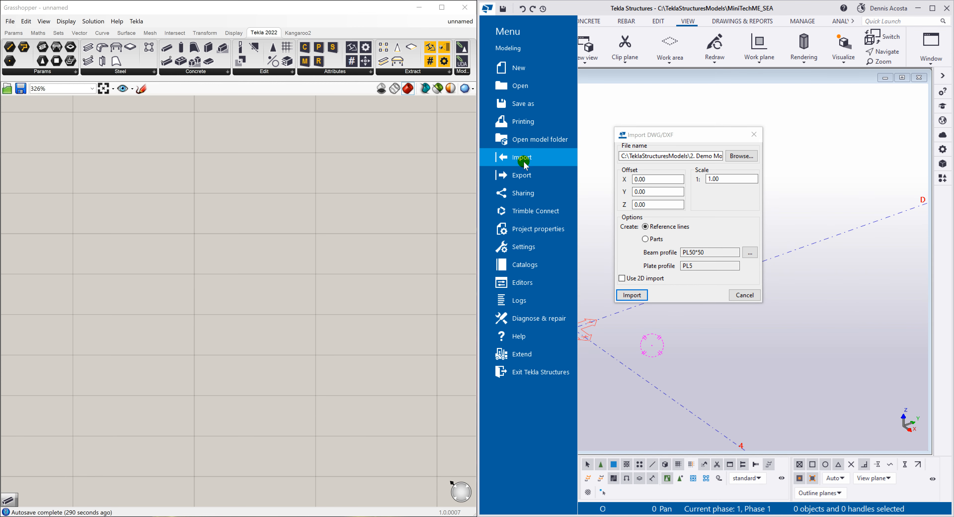
left_click(525, 163)
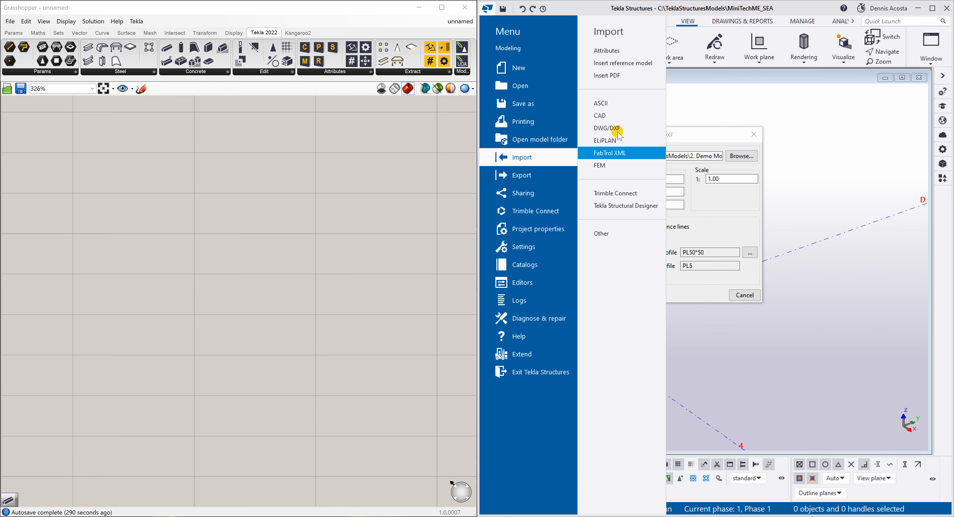
left_click(701, 133)
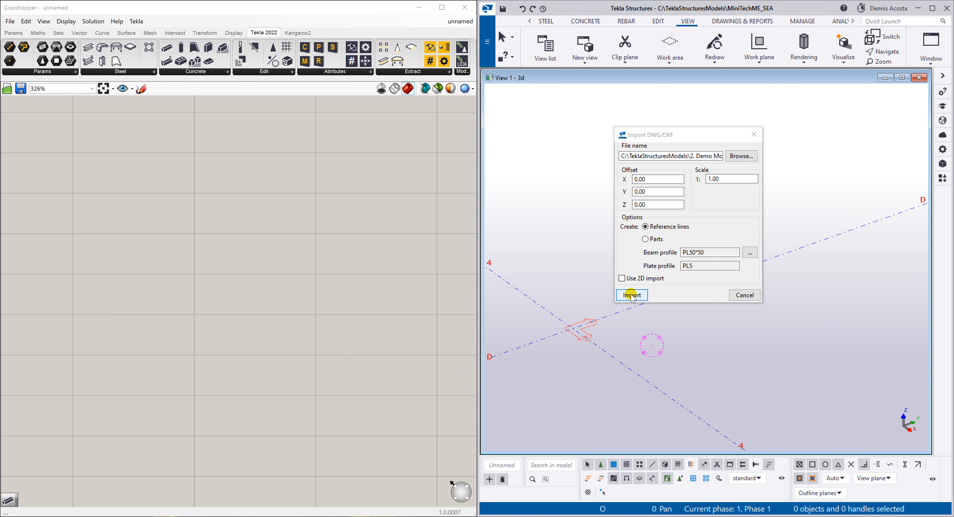
- Import the chosen drawing as reference lines with zero offset and a 1:1.00 scale, and close the import dialog
left_click(632, 295)
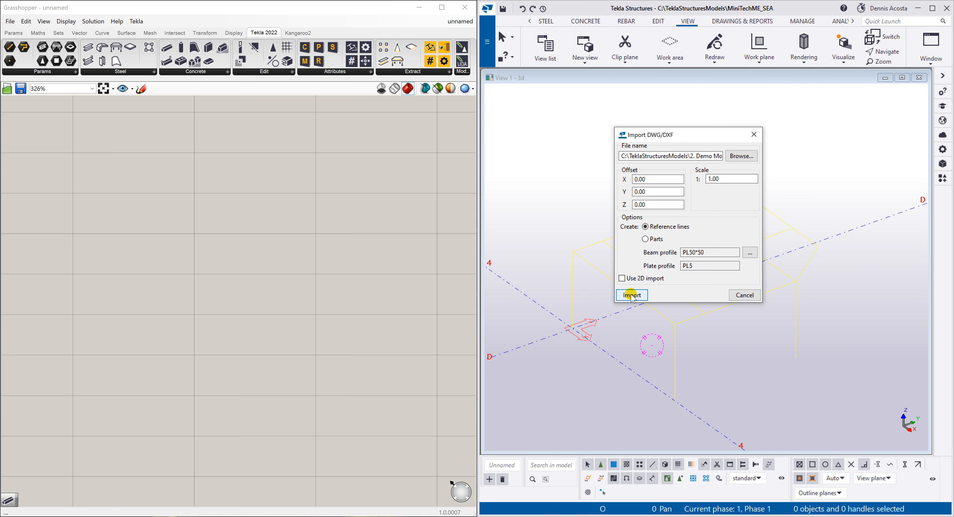
left_click(759, 138)
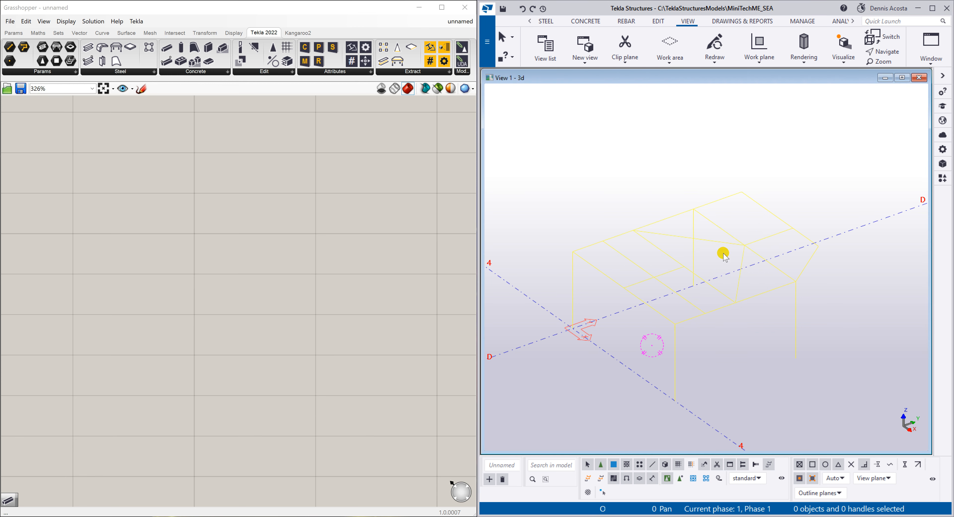
- Change the colour of all imported construction lines to red and close their properties
scroll(724, 256, "down", 2)
scroll(723, 256, "up", 3)
left_click_drag(555, 146, 760, 388)
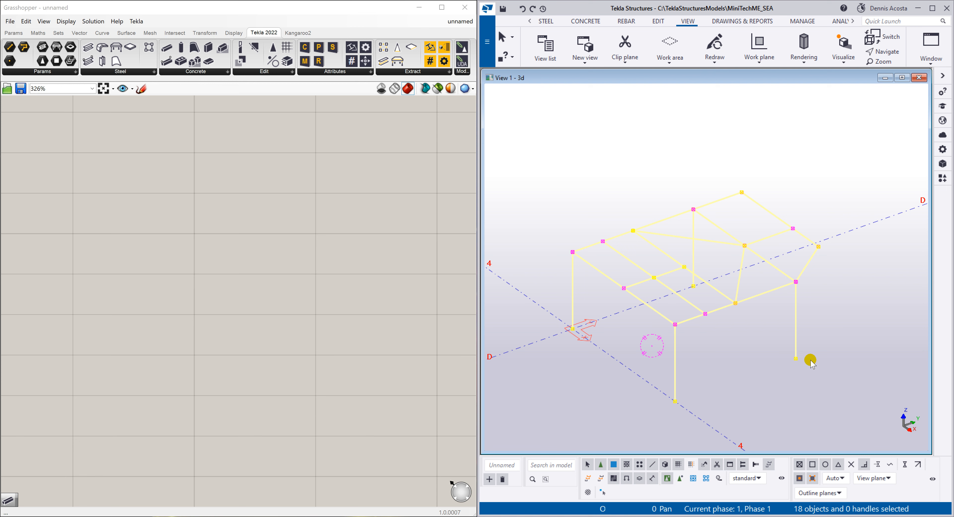
double_click(796, 314)
left_click(837, 129)
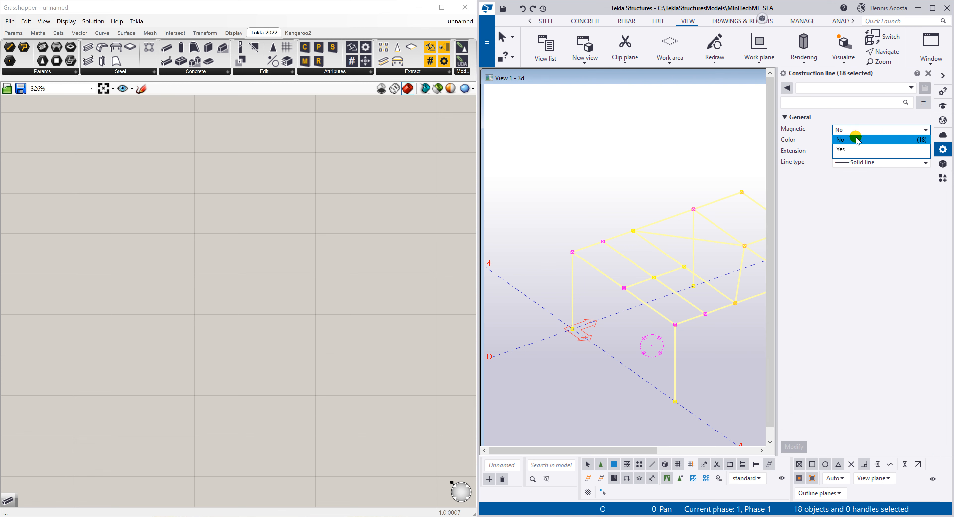
left_click(821, 163)
left_click(845, 141)
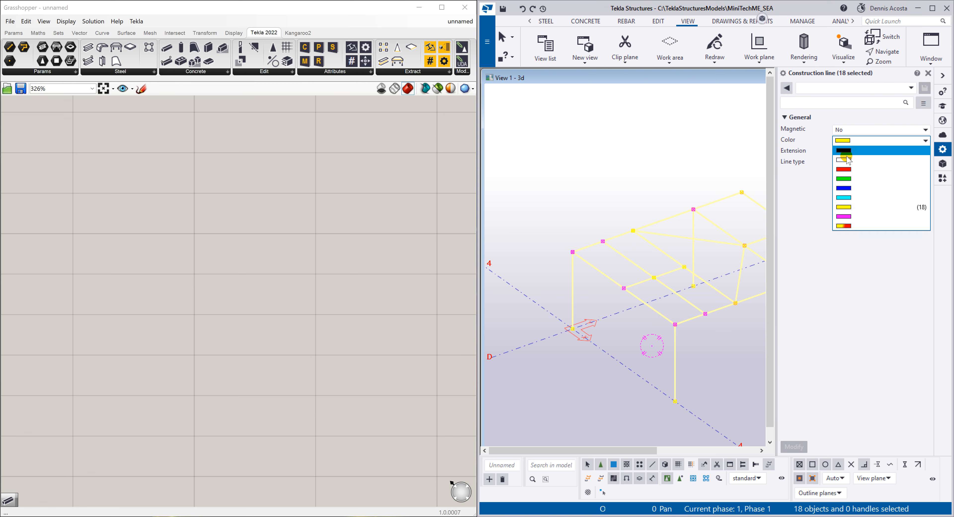
left_click(847, 168)
left_click(793, 446)
left_click(730, 377)
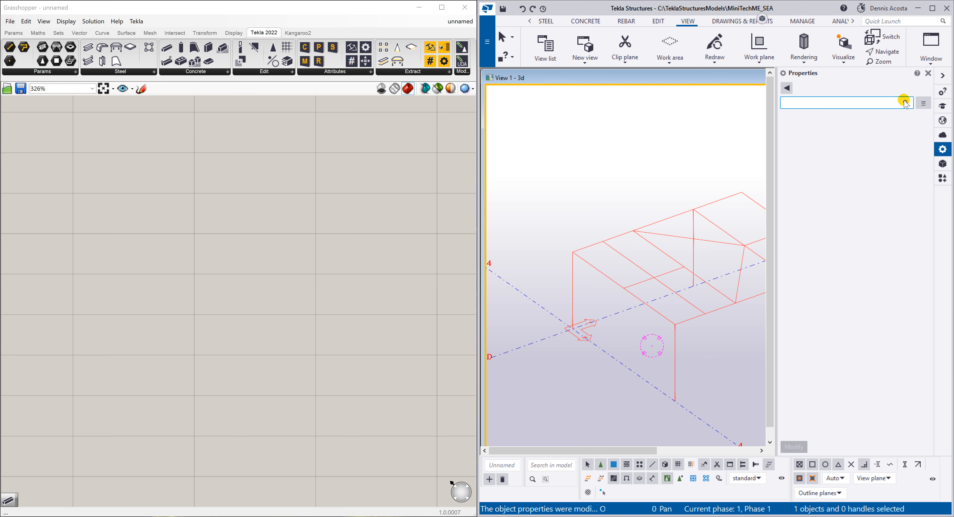
left_click(929, 73)
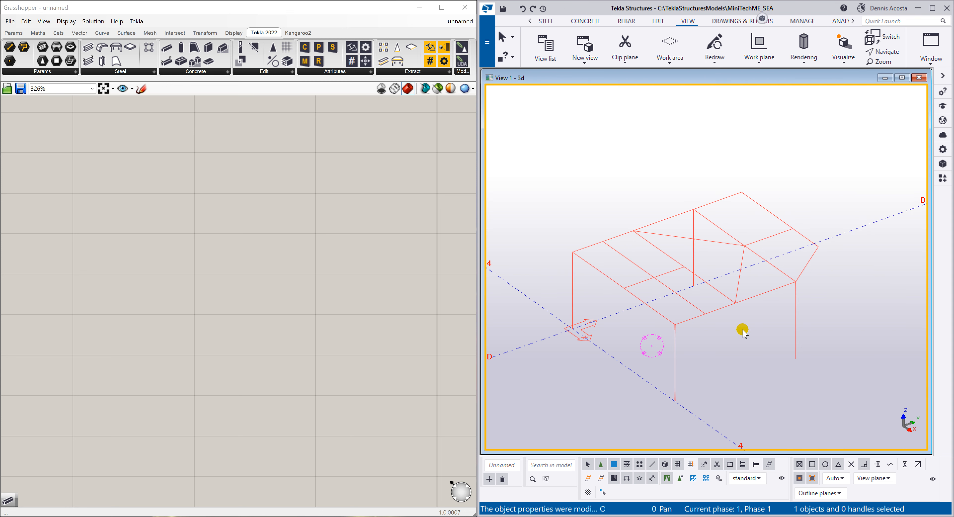
- Switch to Grasshopper and place a Constr. Line component from the Tekla 2022 parameters on the canvas
scroll(739, 332, "up", 3)
scroll(755, 320, "down", 3)
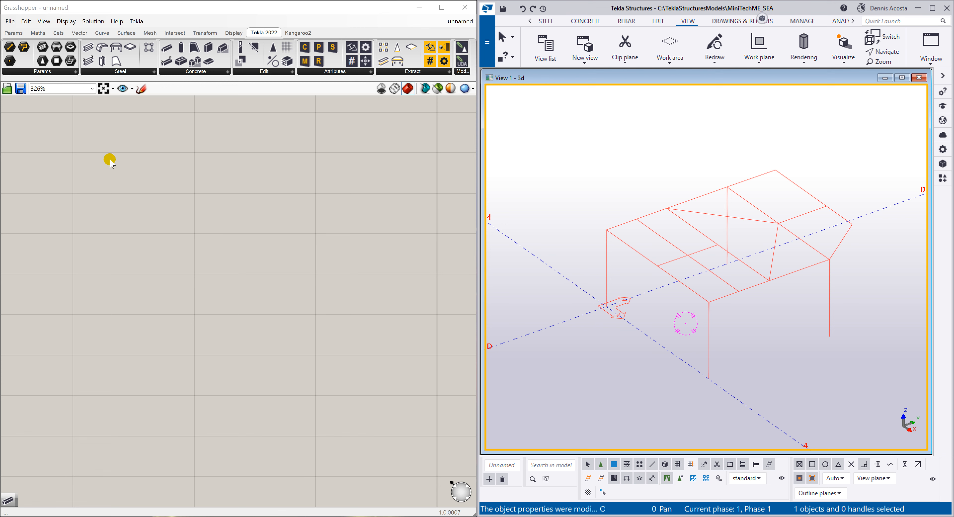
left_click(264, 33)
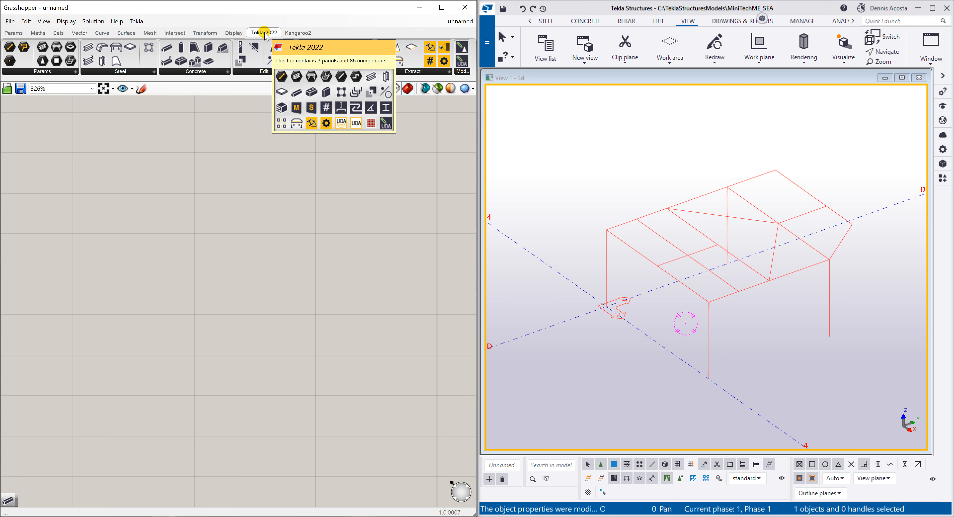
left_click(76, 72)
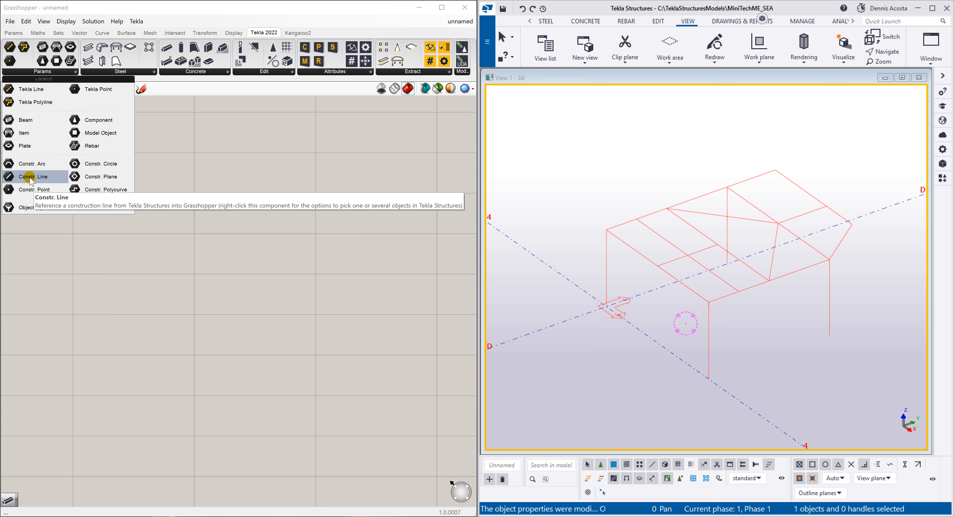
left_click_drag(31, 179, 107, 277)
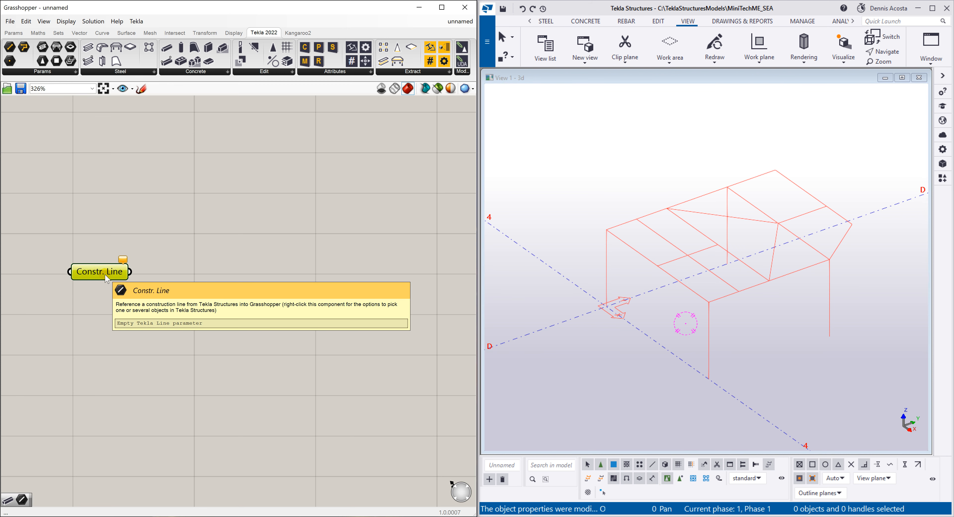
- Reference one Tekla line in Constr. Line: the horizontal line joining the tops of the two columns on grid line 4
right_click(107, 279)
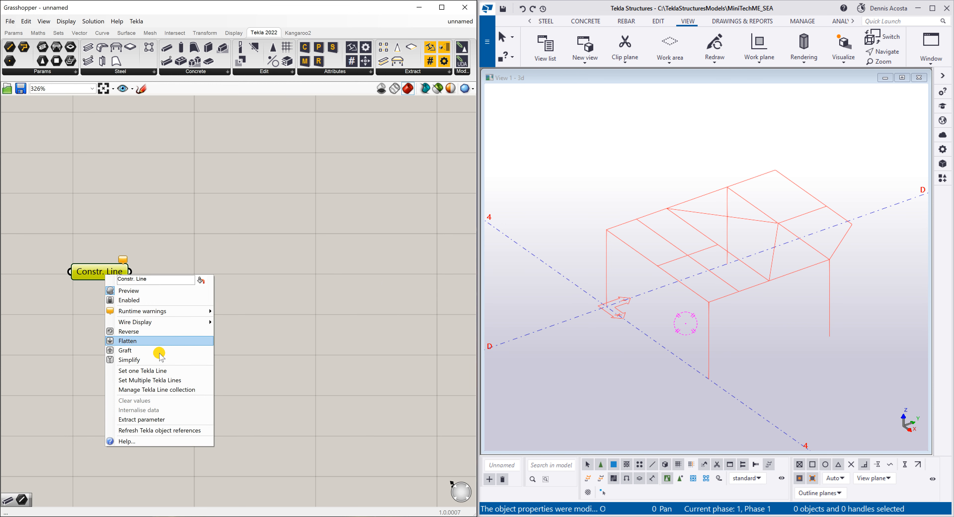
left_click(151, 370)
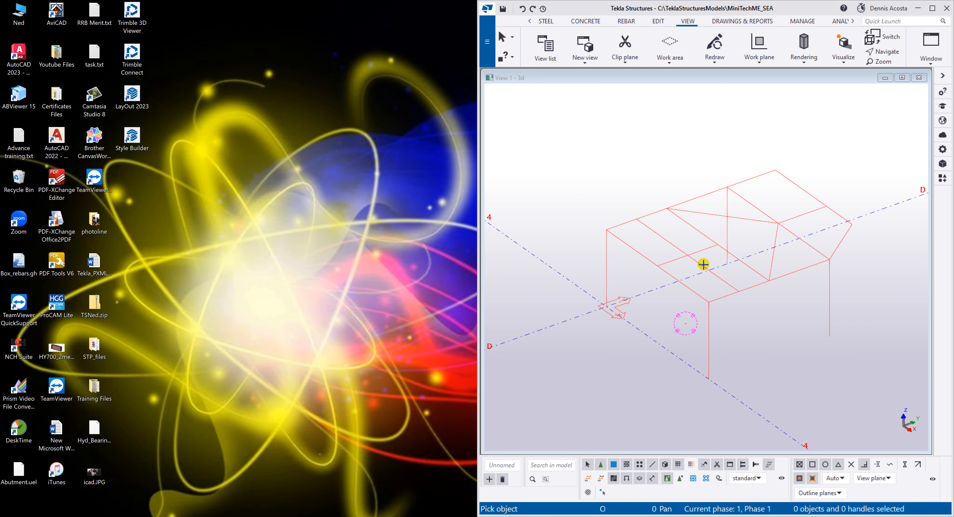
left_click(635, 251)
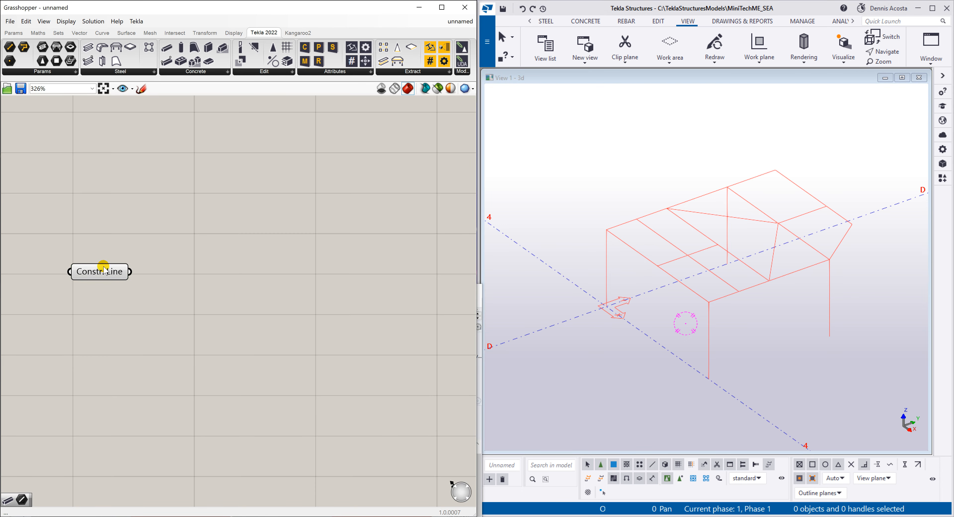
left_click(103, 270)
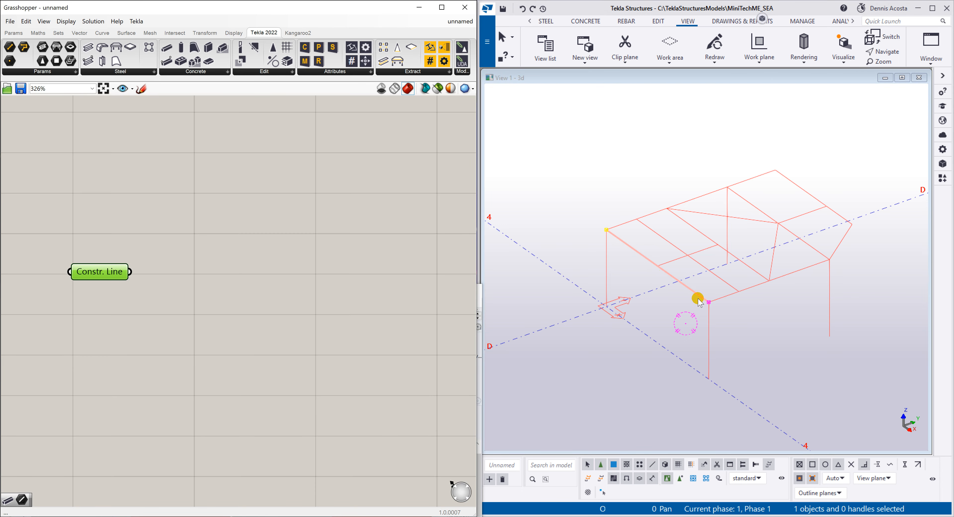
left_click_drag(107, 274, 101, 289)
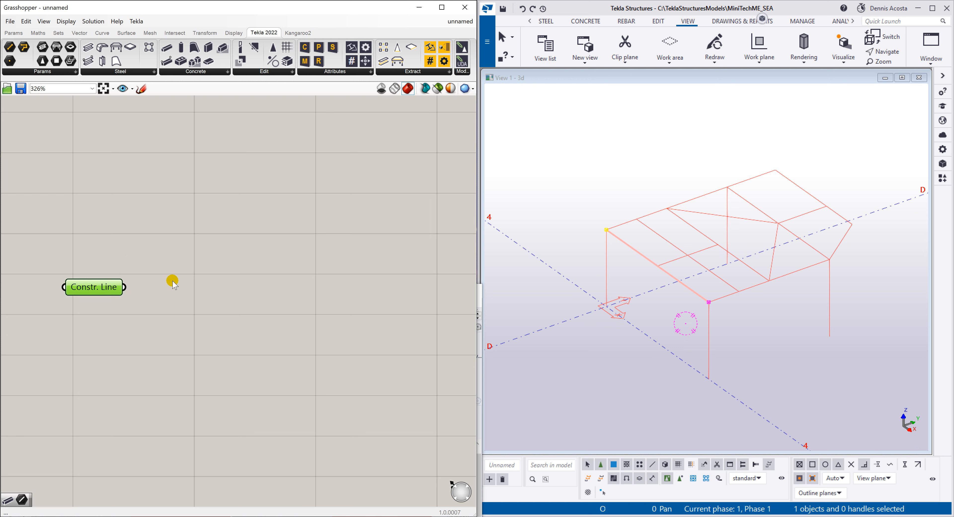
left_click(170, 288)
left_click(94, 288)
- Add an End Points component, connect Constr. Line to its Curve input, and align the two components
double_click(220, 264)
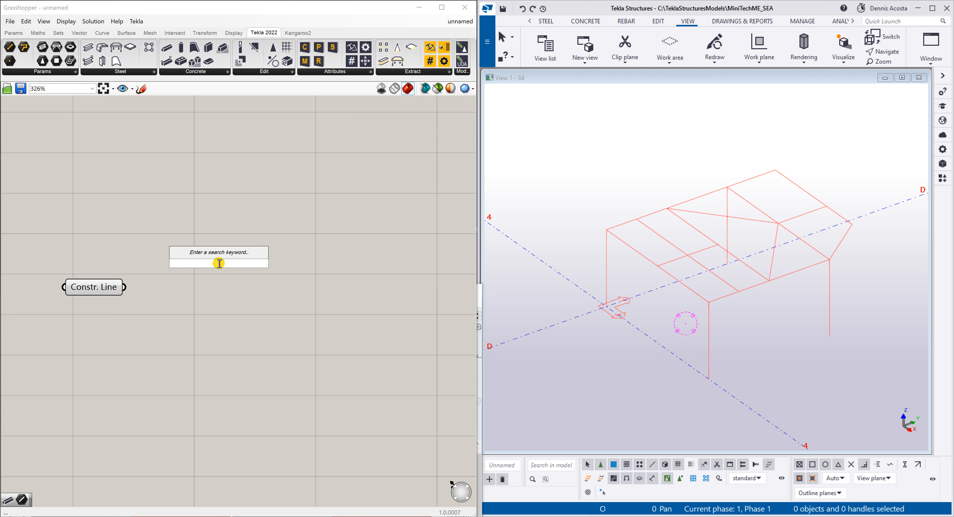
type("end")
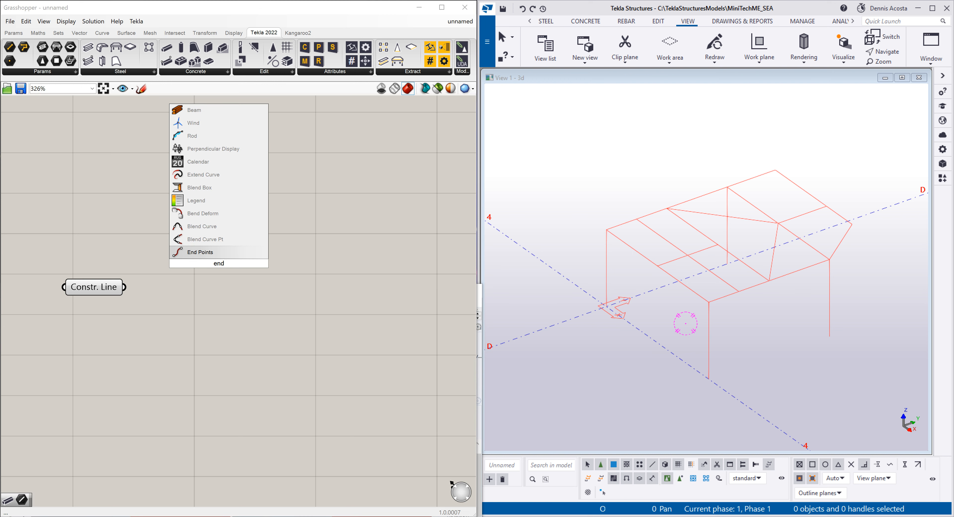
left_click(201, 252)
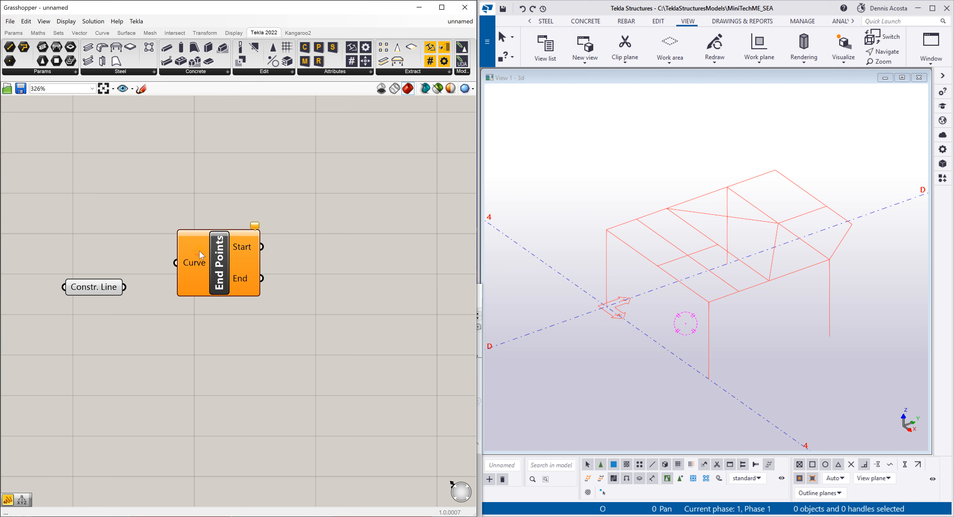
left_click_drag(219, 274, 221, 300)
left_click_drag(125, 287, 208, 289)
left_click_drag(93, 289, 75, 282)
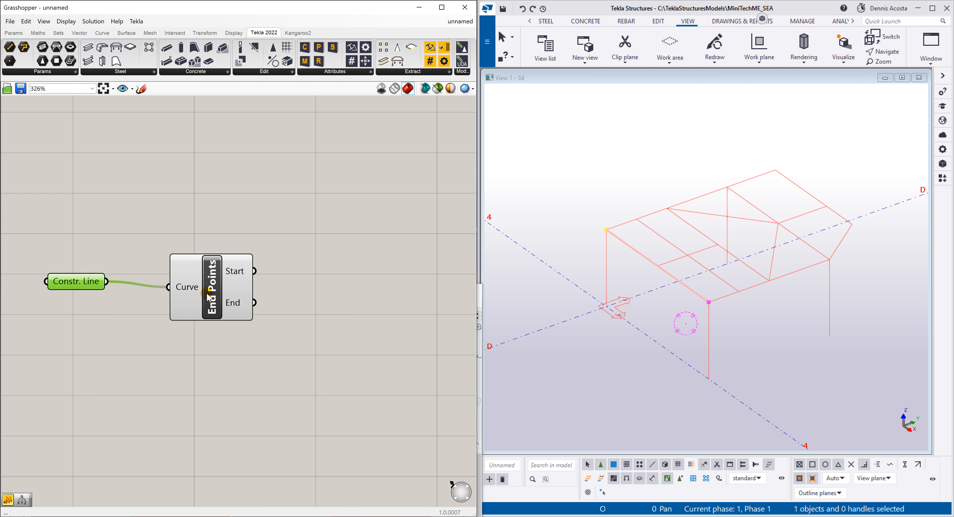
mouse_move(217, 294)
left_mouse_down()
mouse_move(211, 285)
mouse_move(215, 293)
left_mouse_up()
- Add two point Deconstruct components, connecting the Start output of End Points to one and the End output to the other
mouse_move(240, 269)
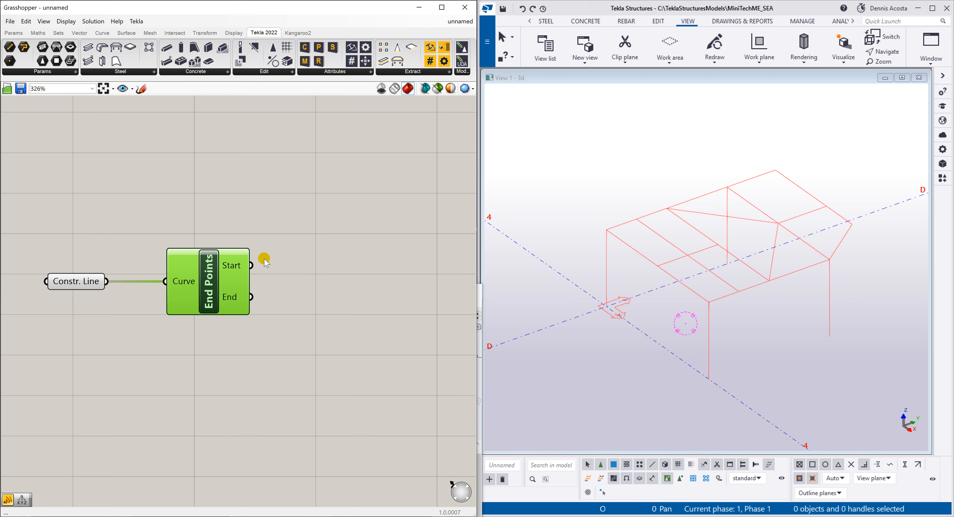
scroll(213, 297, "down", 3)
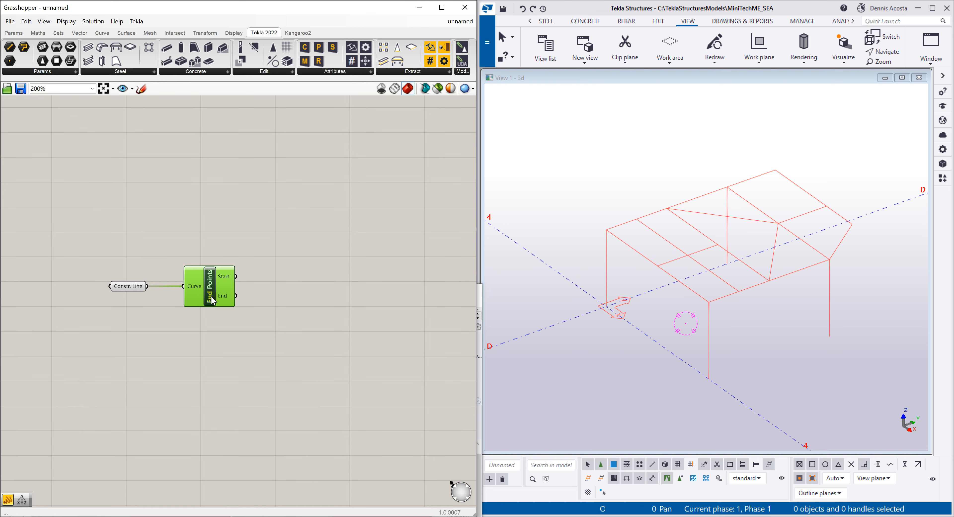
scroll(307, 303, "up", 2)
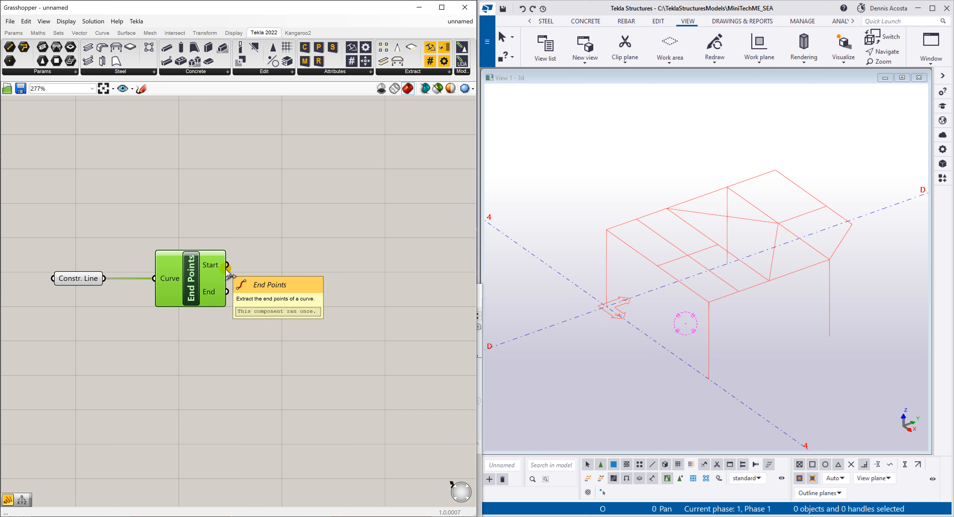
double_click(321, 227)
type("decon")
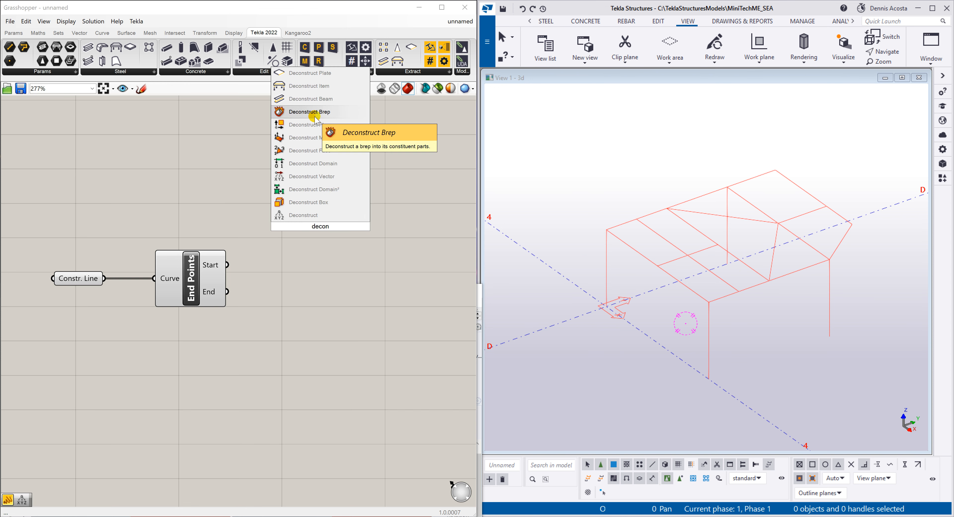
left_click(306, 215)
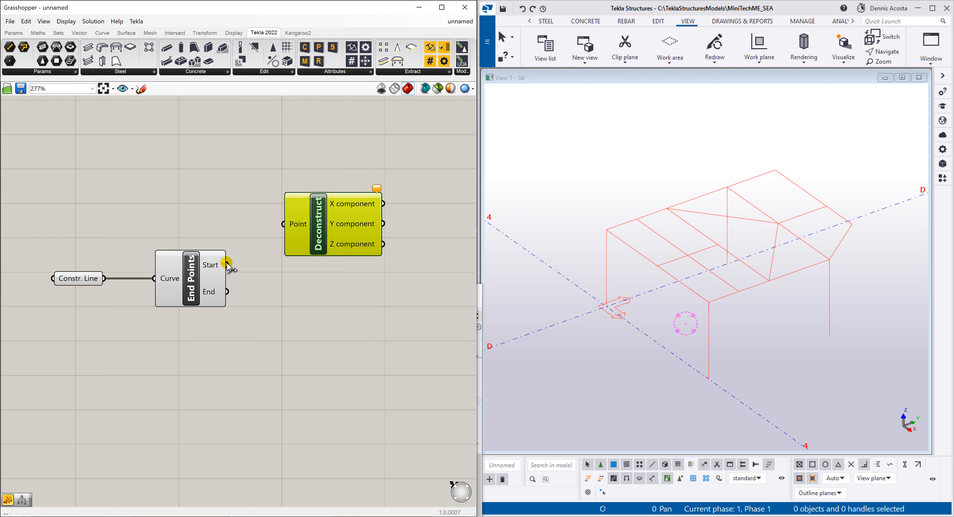
left_click_drag(227, 264, 327, 375)
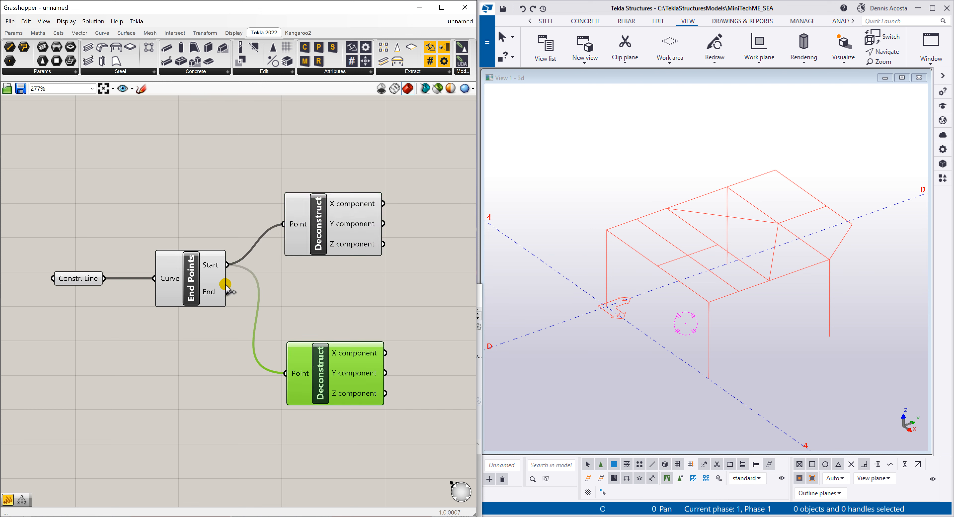
left_click_drag(227, 292, 284, 372)
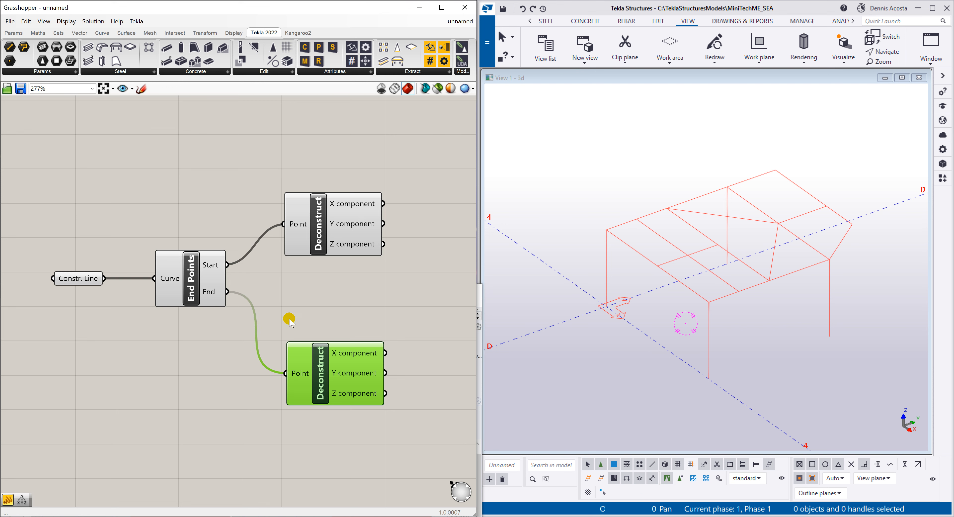
- Arrange the two Deconstruct components one above the other beside End Points
left_click(323, 241)
left_click_drag(322, 216, 334, 194)
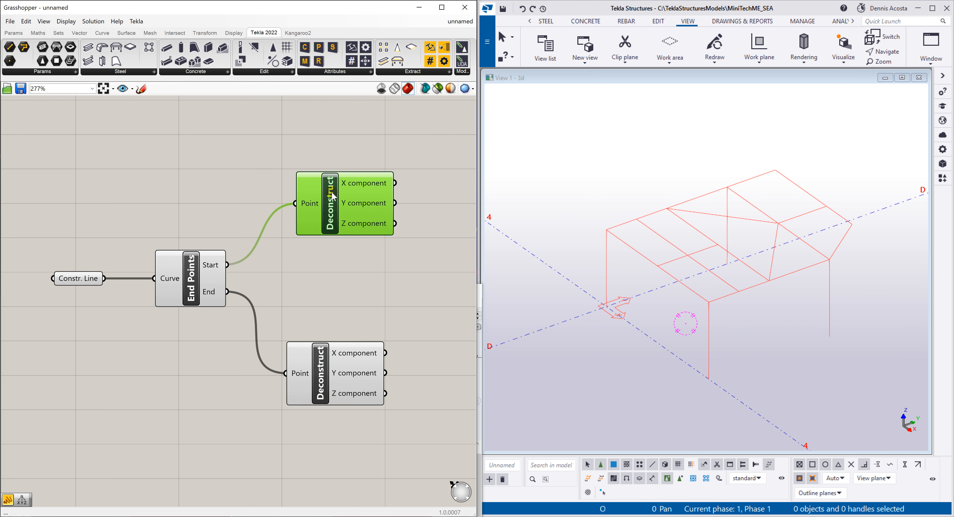
left_click(327, 367)
scroll(246, 295, "down", 3)
scroll(366, 307, "up", 2)
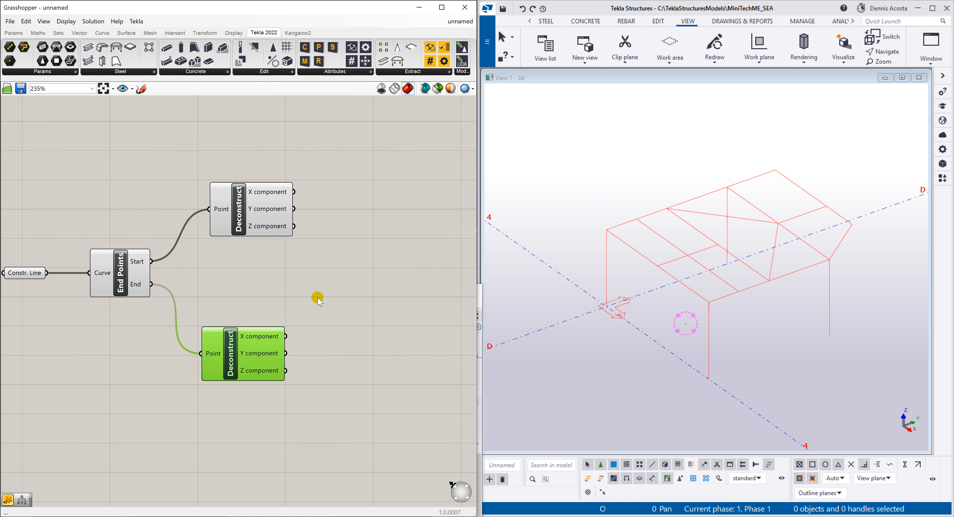
left_click_drag(241, 216, 232, 214)
left_click_drag(234, 352, 232, 358)
mouse_move(255, 225)
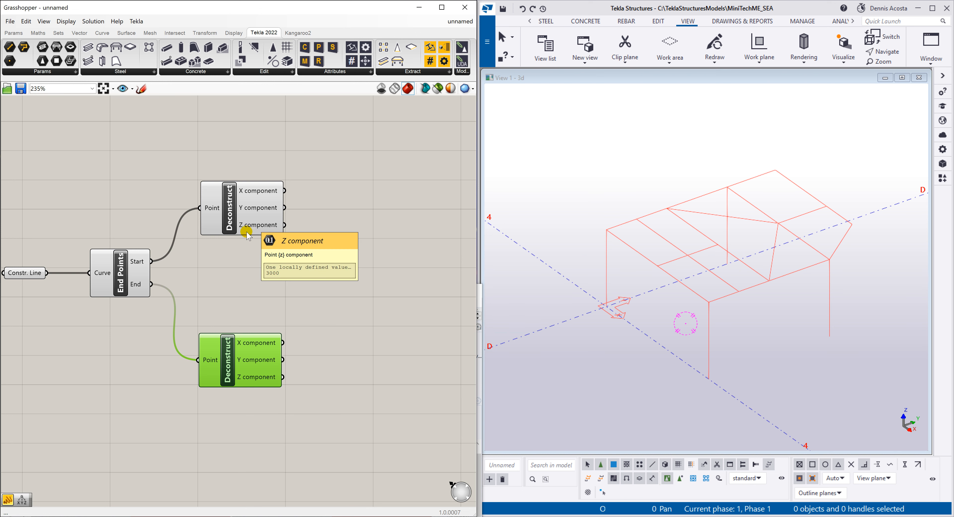
- Add two Construct Point components, one beside each Deconstruct component
scroll(187, 298, "down", 2)
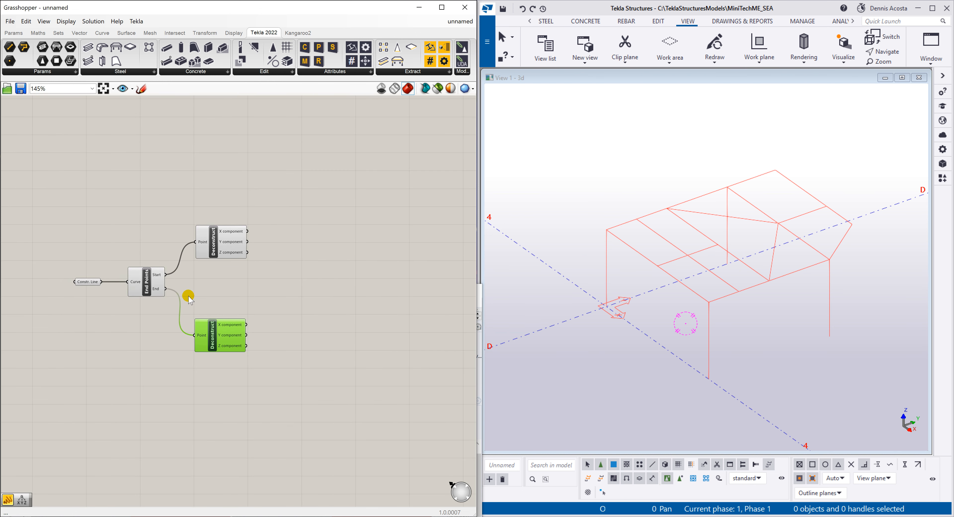
scroll(287, 300, "up", 1)
left_click_drag(190, 351, 188, 348)
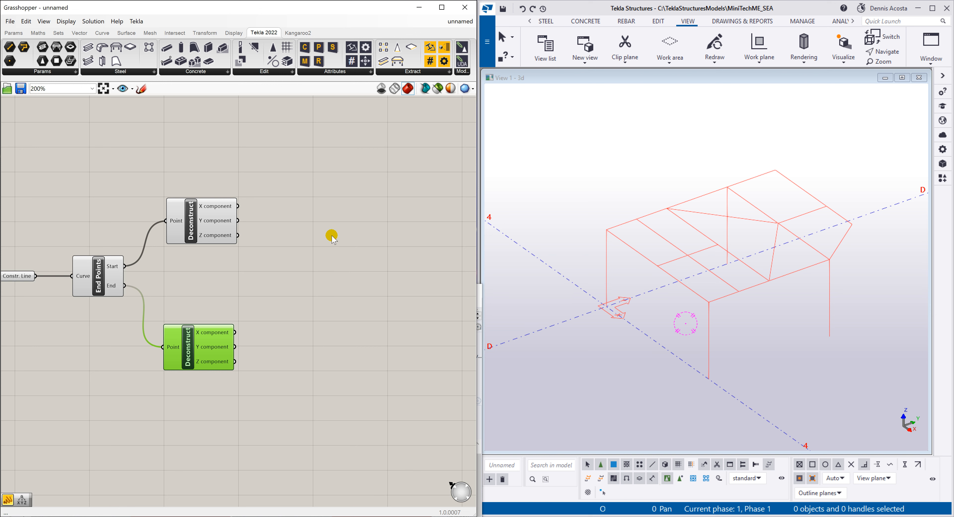
double_click(337, 228)
type("c")
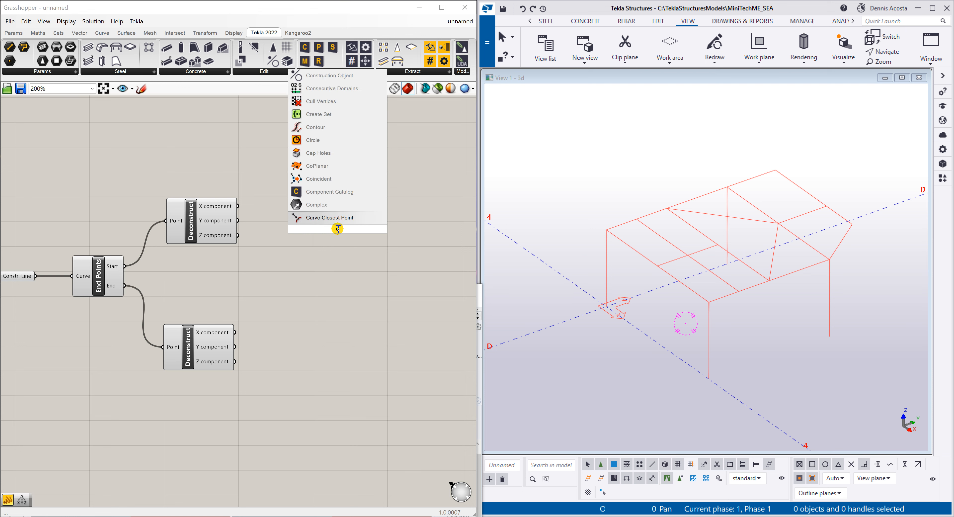
type("ontr")
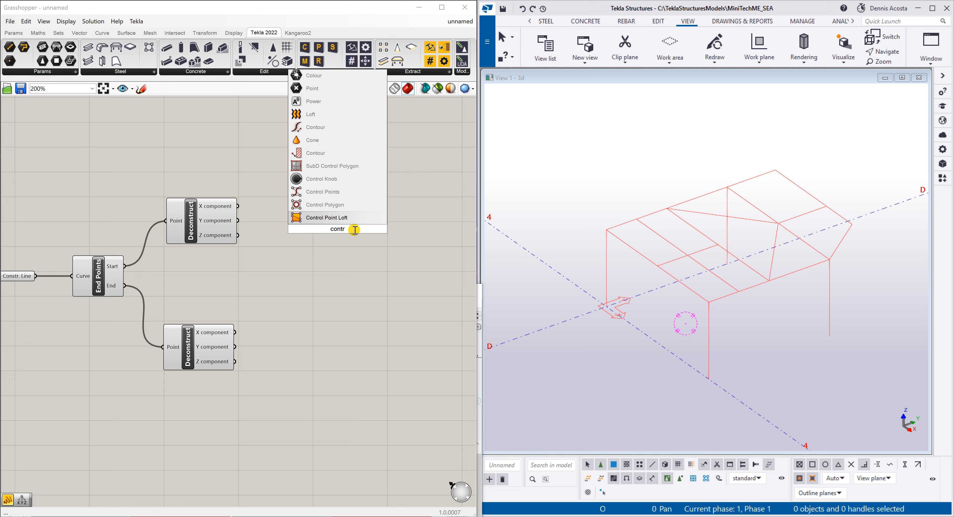
key("BackSpace")
key("BackSpace")
type("stru")
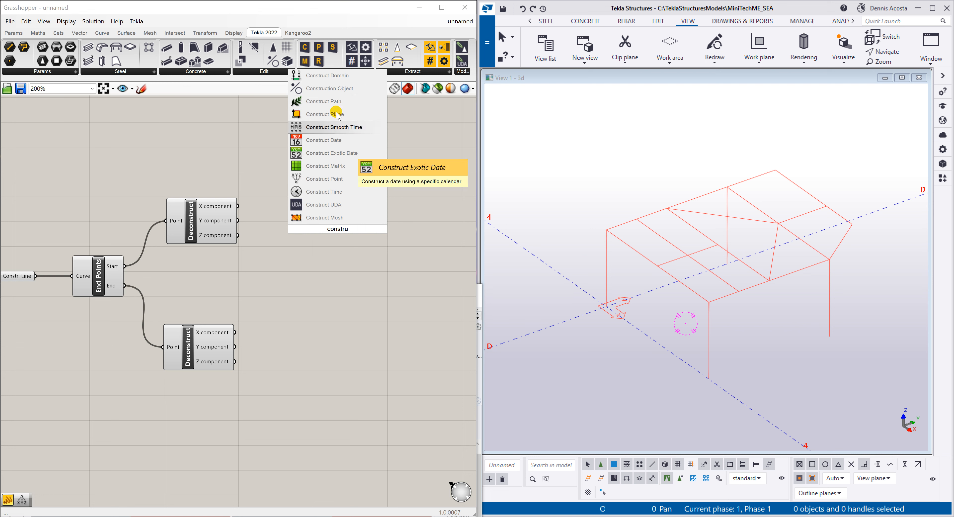
left_click(324, 179)
left_click(347, 225)
left_click_drag(345, 222, 349, 366)
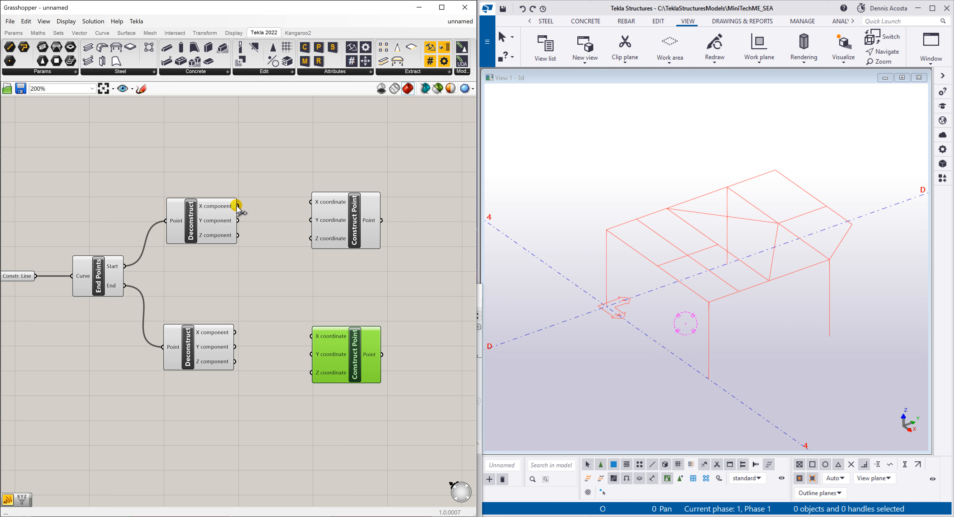
- Connect the X and Y component outputs of each Deconstruct to the X and Y coordinate inputs of its neighbouring Construct Point
left_click_drag(238, 206, 311, 202)
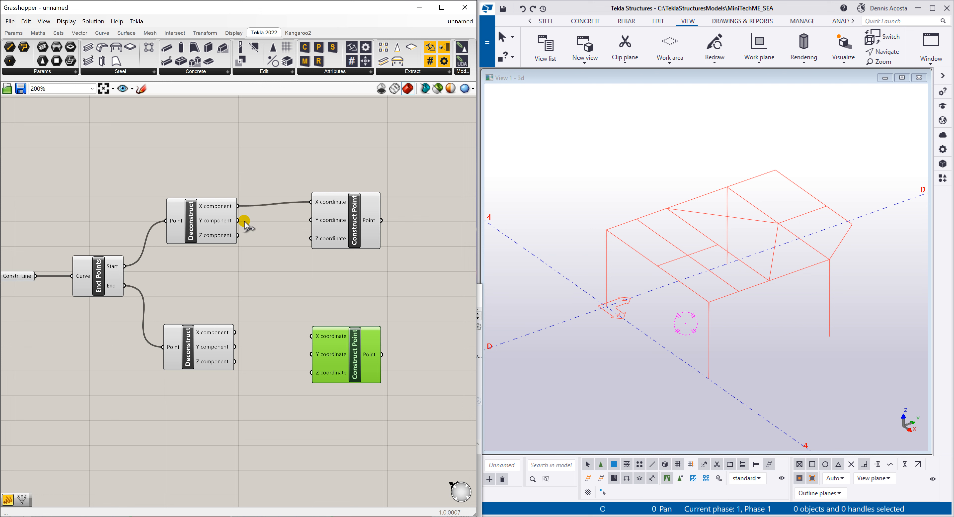
left_click_drag(243, 221, 311, 220)
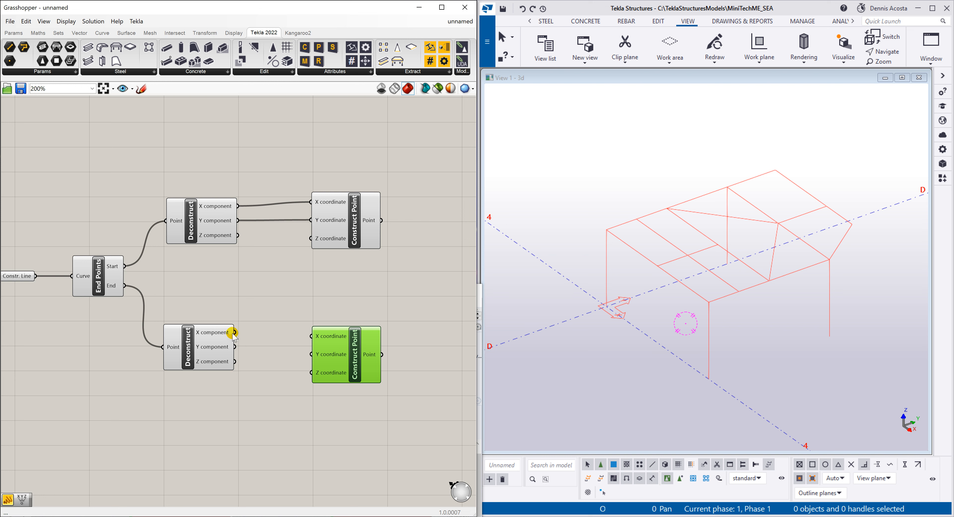
left_click_drag(230, 333, 312, 336)
left_click_drag(236, 346, 353, 366)
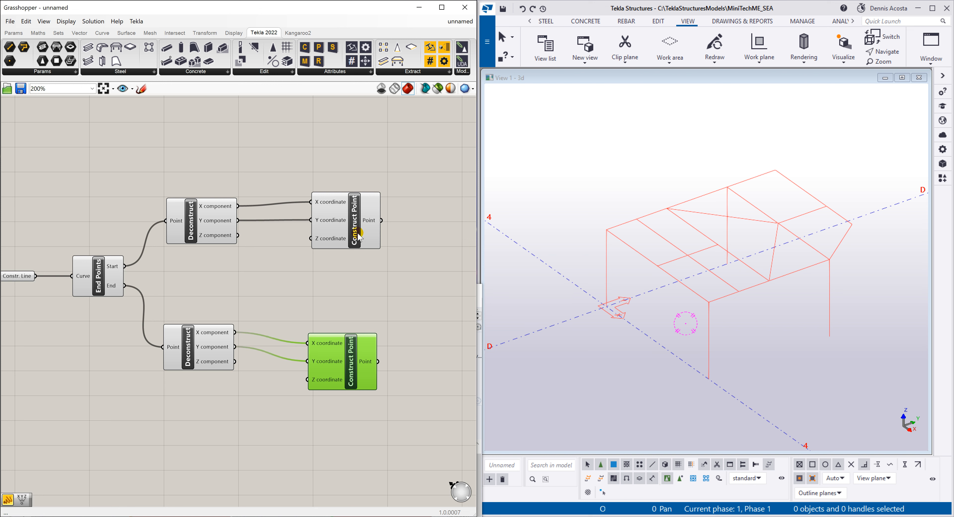
- Move both Construct Point components farther from the Deconstruct components to make room between them
left_click_drag(358, 235, 356, 218)
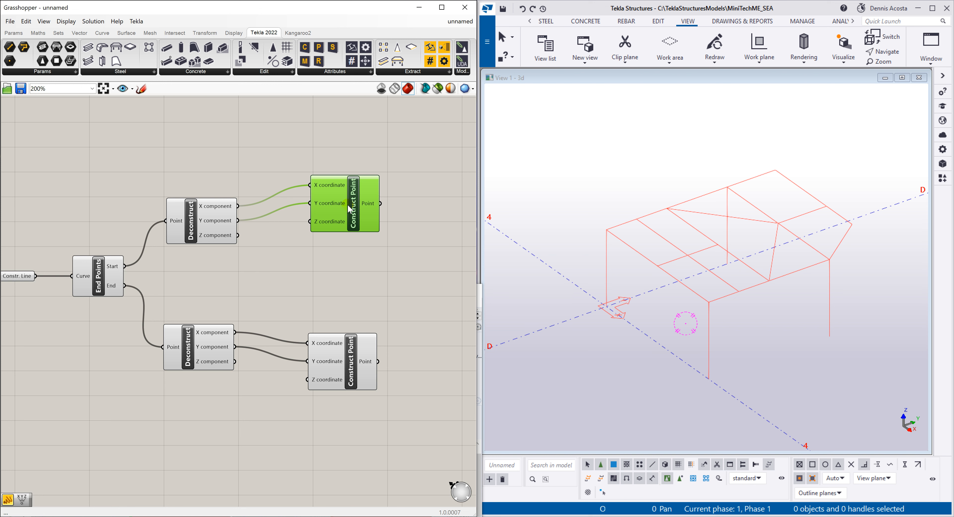
left_click_drag(350, 203, 382, 201)
left_click_drag(344, 383, 377, 388)
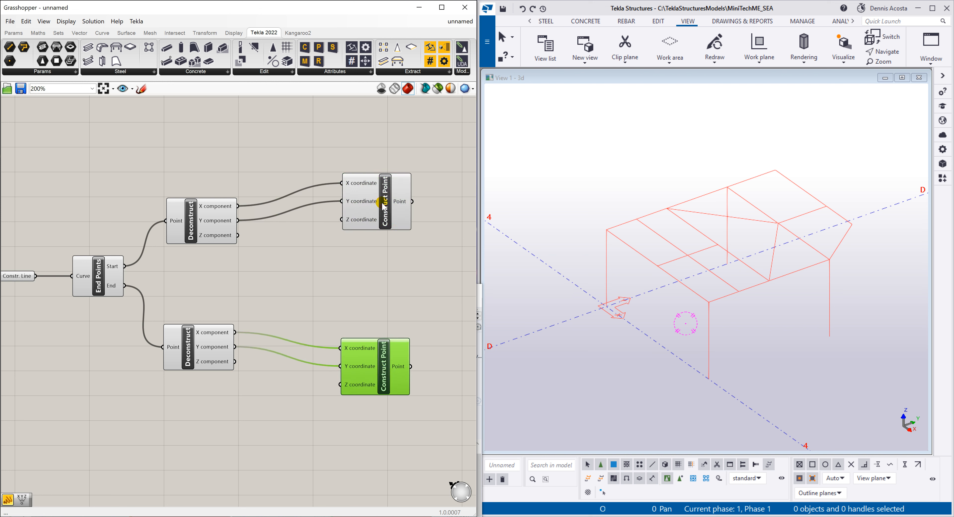
left_click_drag(381, 203, 391, 205)
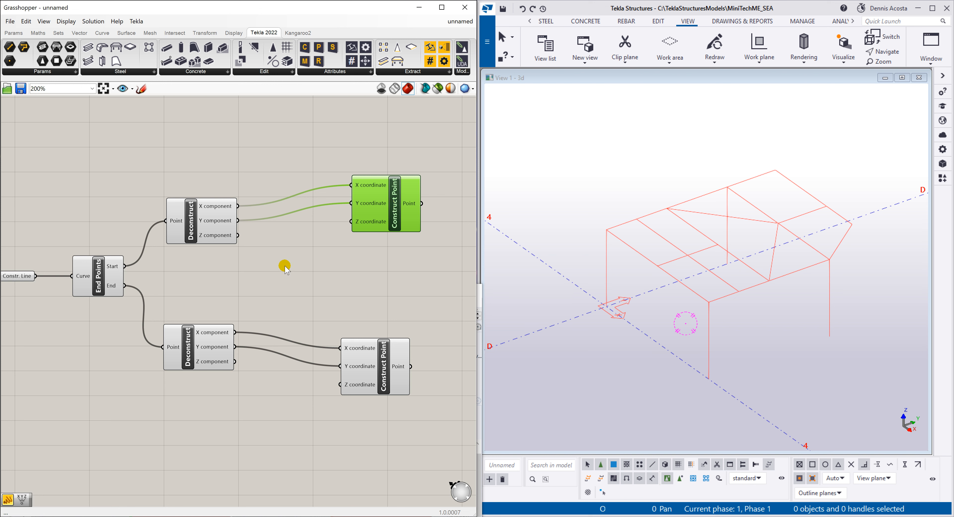
- Add an Addition component, feeding the upper Deconstruct's Z component into A and its Result into the upper Construct Point's Z coordinate
double_click(286, 261)
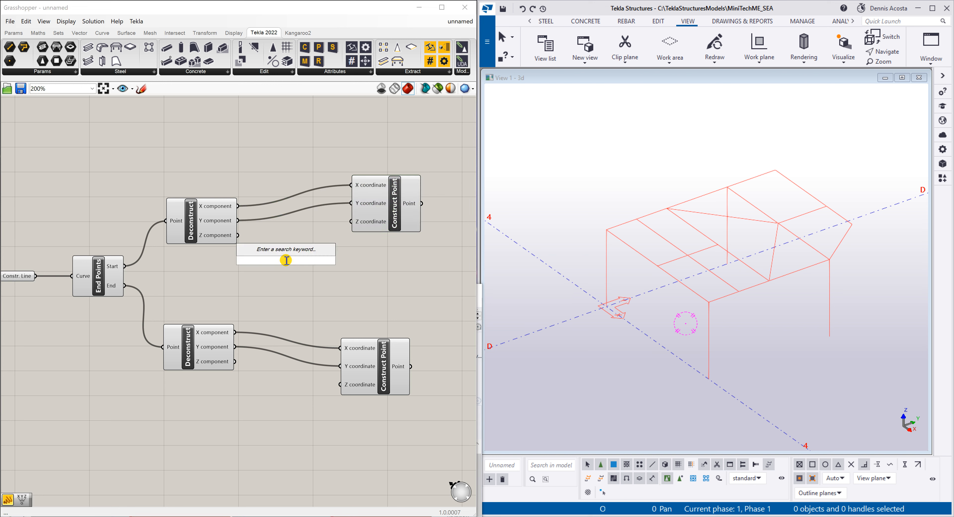
type("add")
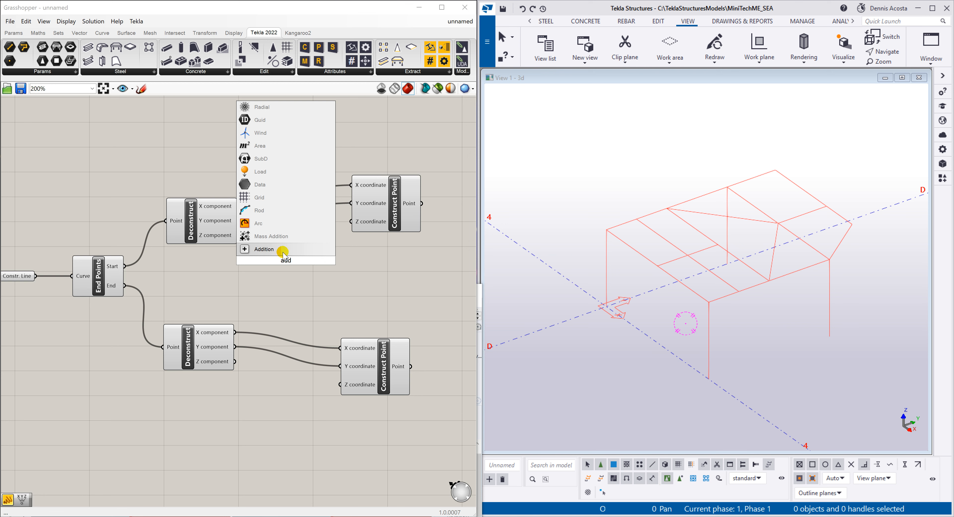
left_click(284, 250)
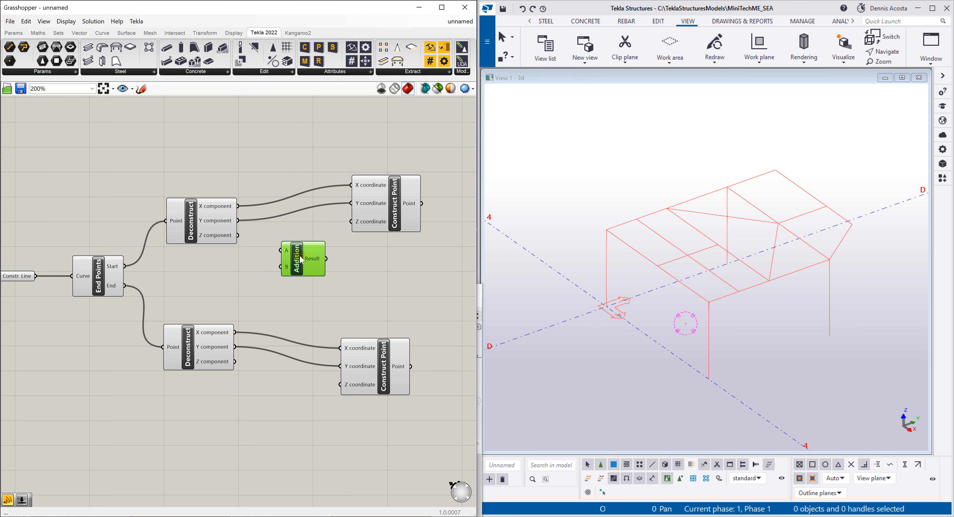
left_click_drag(238, 236, 351, 221)
- Duplicate the Addition component and wire the copy between the lower Deconstruct's Z component and the lower Construct Point's Z coordinate
left_click_drag(300, 267, 301, 320, "alt")
mouse_move(237, 362)
left_mouse_down()
mouse_move(251, 357)
mouse_move(238, 362)
mouse_move(282, 303)
mouse_move(288, 392)
mouse_move(320, 394)
mouse_move(396, 367)
left_mouse_up()
left_click_drag(289, 394, 296, 394)
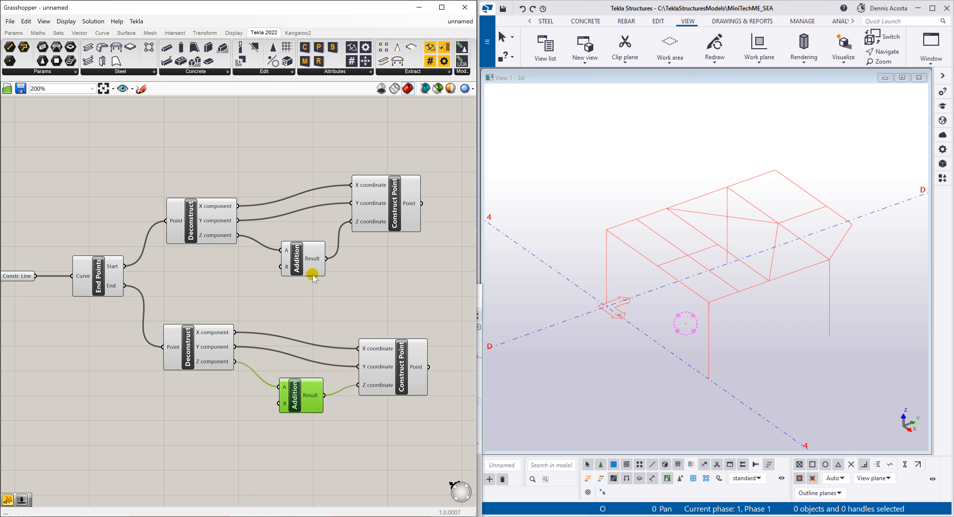
left_click_drag(309, 260, 301, 258)
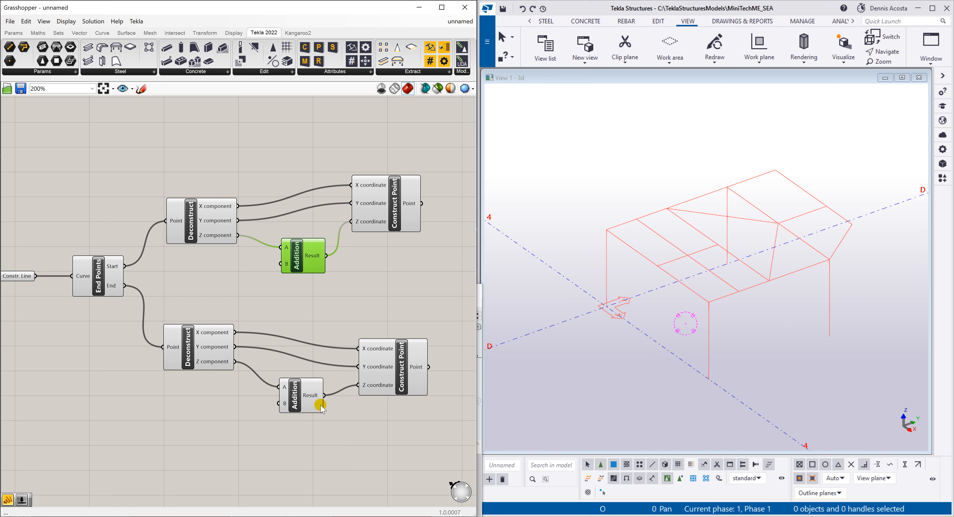
mouse_move(313, 404)
left_click_drag(298, 269, 300, 272)
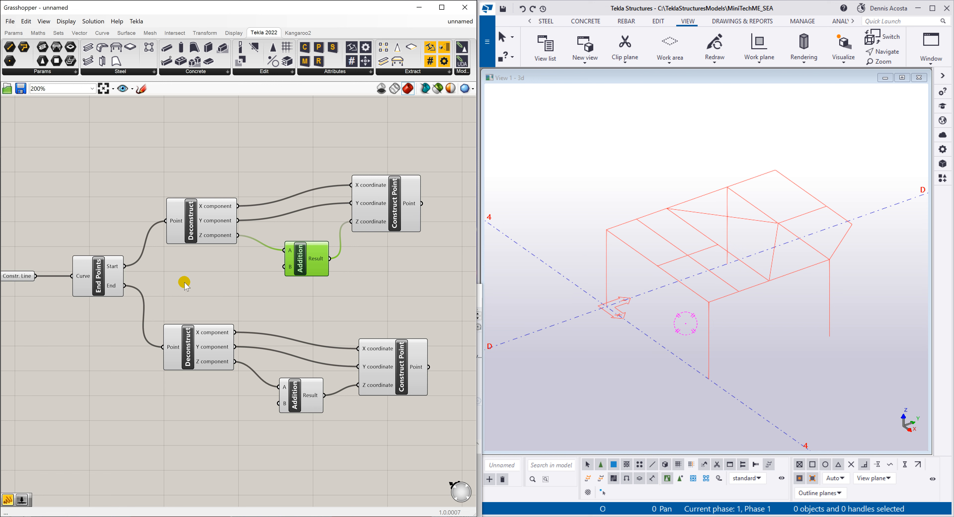
- Add an integer number slider ranging from 0 to 5000 and rename it Z Direction
double_click(184, 283)
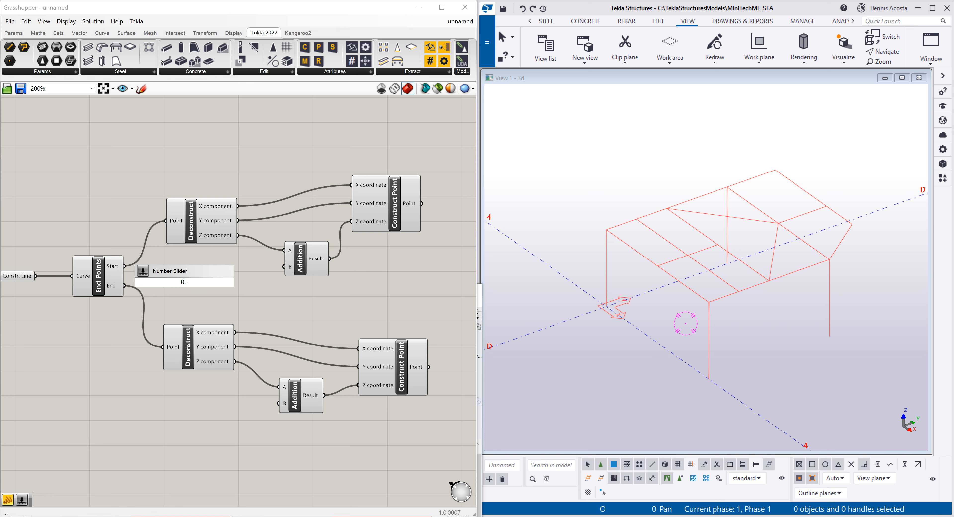
key("Return")
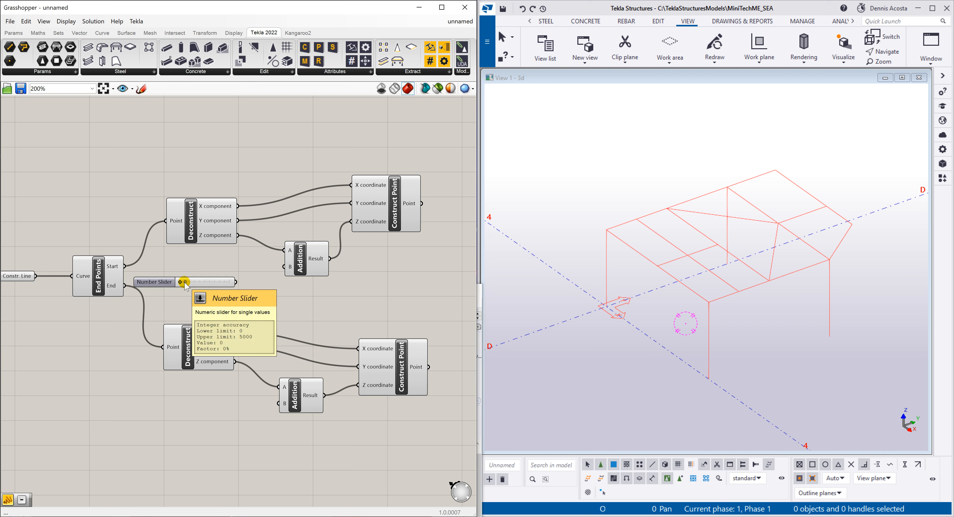
right_click(160, 281)
left_click(145, 286)
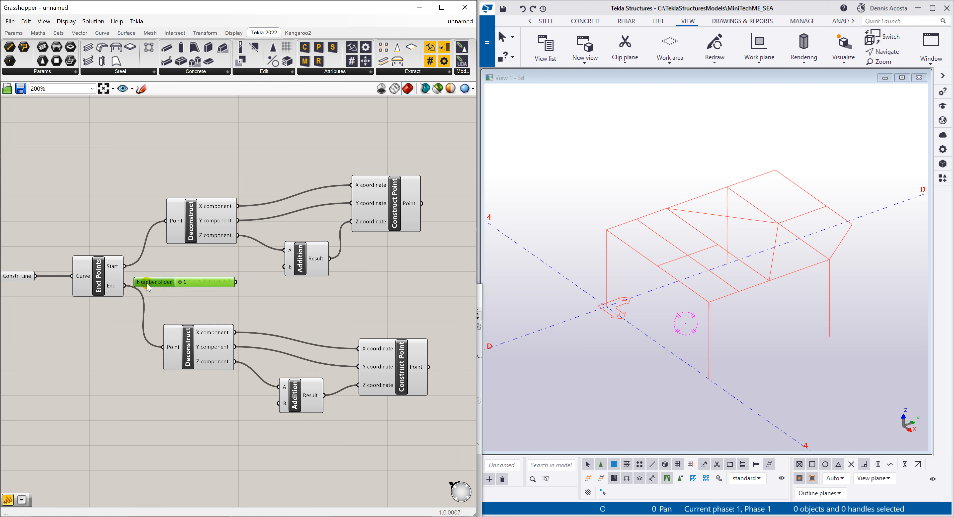
right_click(149, 285)
left_click_drag(208, 288, 68, 289)
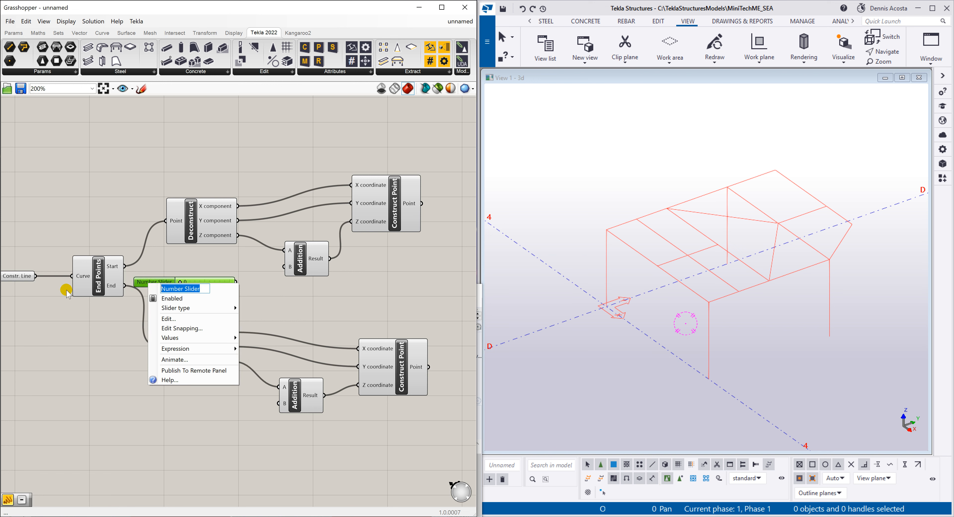
type("Z Direction")
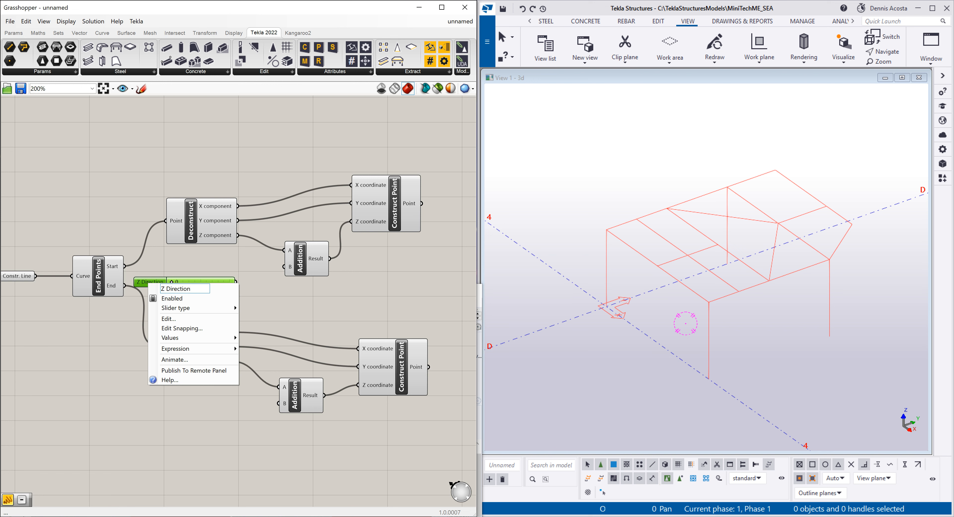
key("Return")
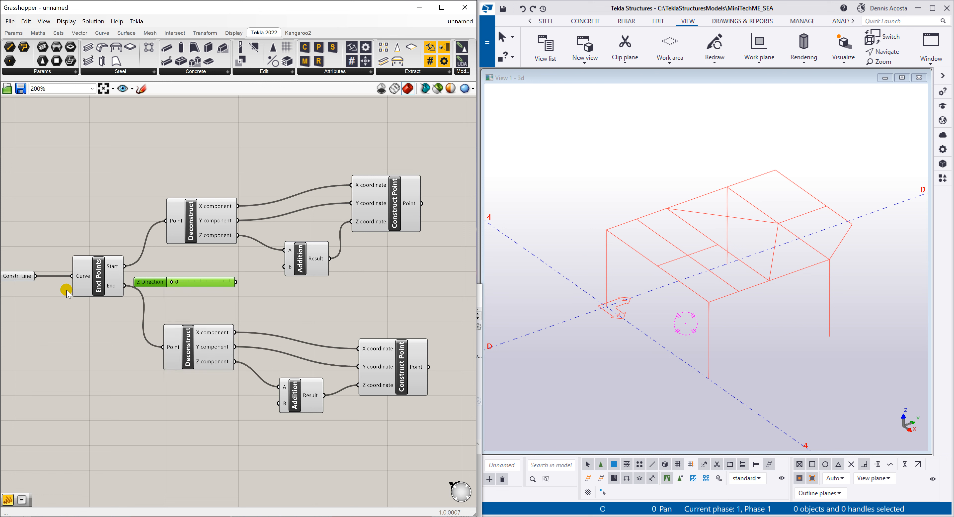
- Place the Z Direction slider between the two Deconstruct components and connect it to input B of both Addition components
left_click_drag(154, 286, 167, 277)
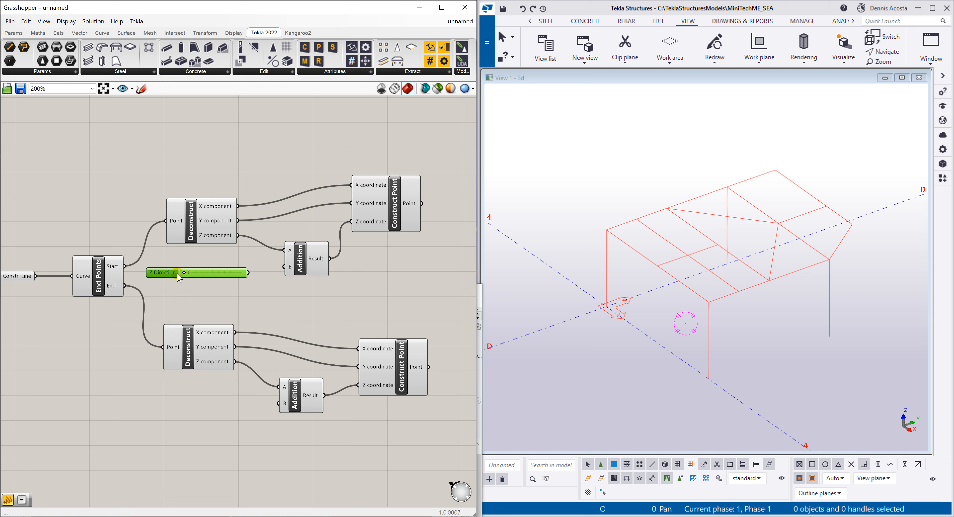
left_click_drag(249, 273, 302, 389)
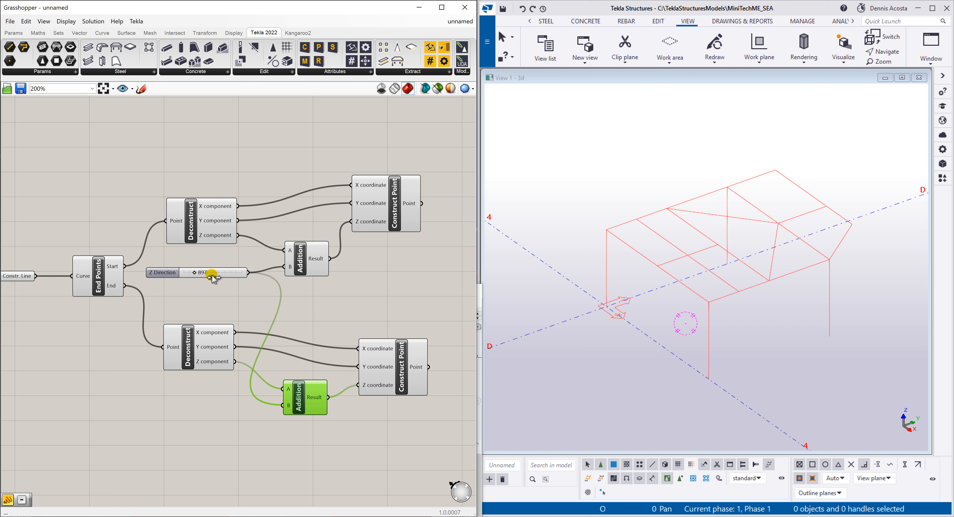
left_click_drag(158, 273, 158, 277)
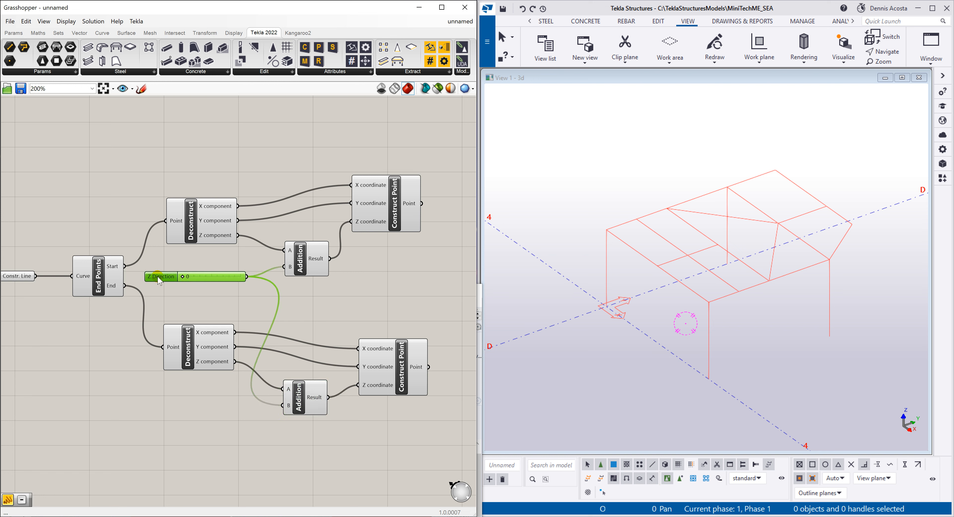
mouse_move(171, 280)
- Align the two Construct Point components one above the other
scroll(352, 280, "down", 2)
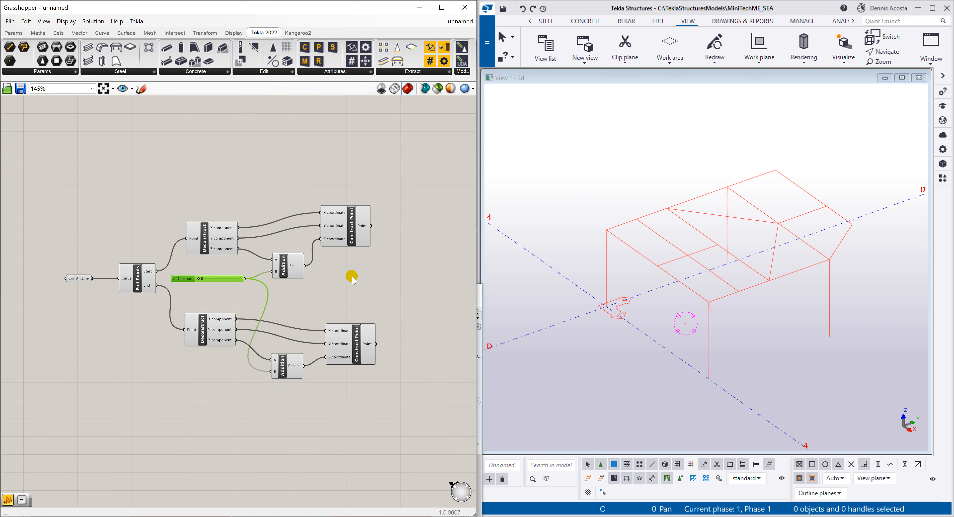
left_click(353, 234)
left_click_drag(354, 233, 357, 235)
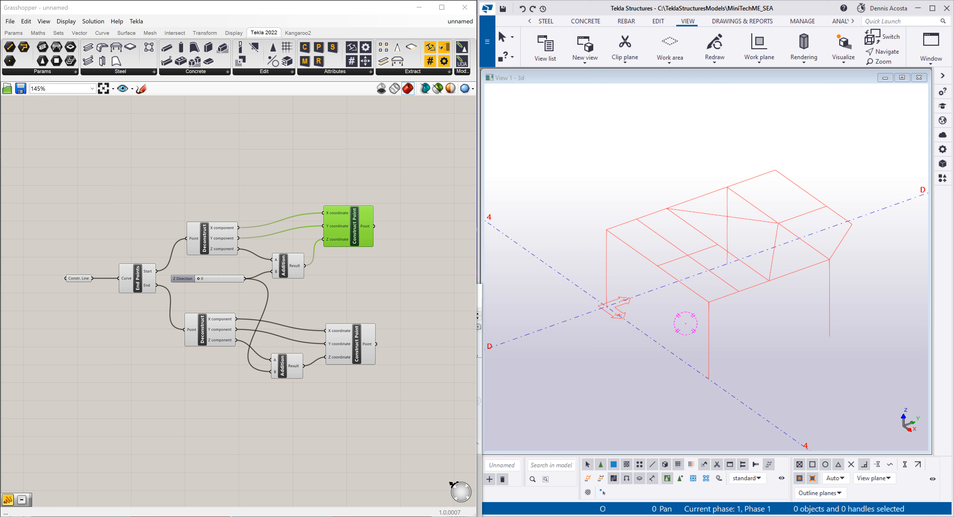
scroll(4, 276, "down", 2)
scroll(328, 303, "up", 4)
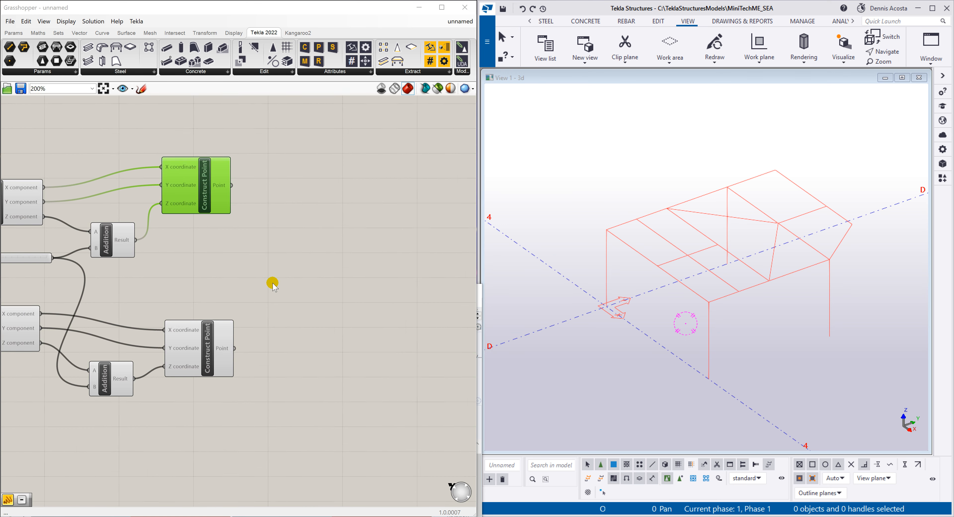
left_click_drag(208, 349, 206, 346)
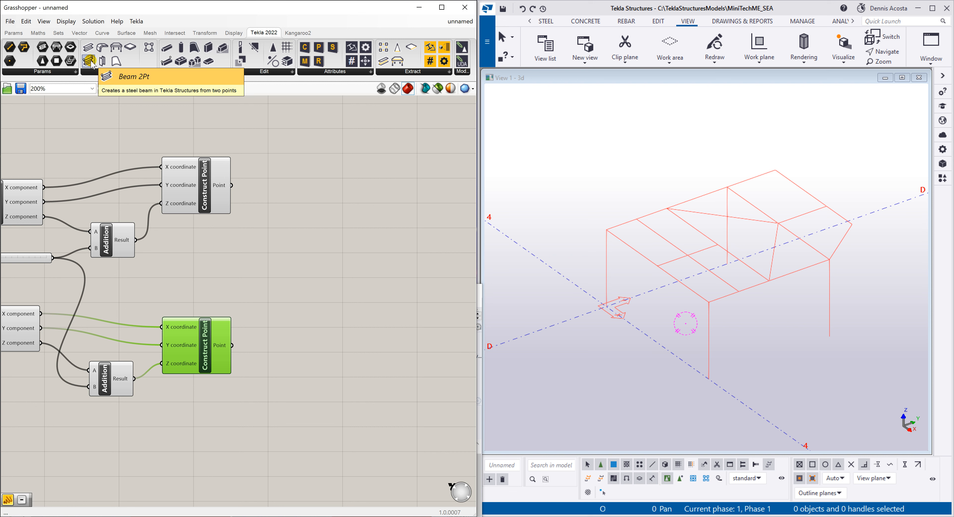
- Add a steel Beam 2Pt component beyond the Construct Point components and arrange the three around it
left_click_drag(92, 65, 359, 283)
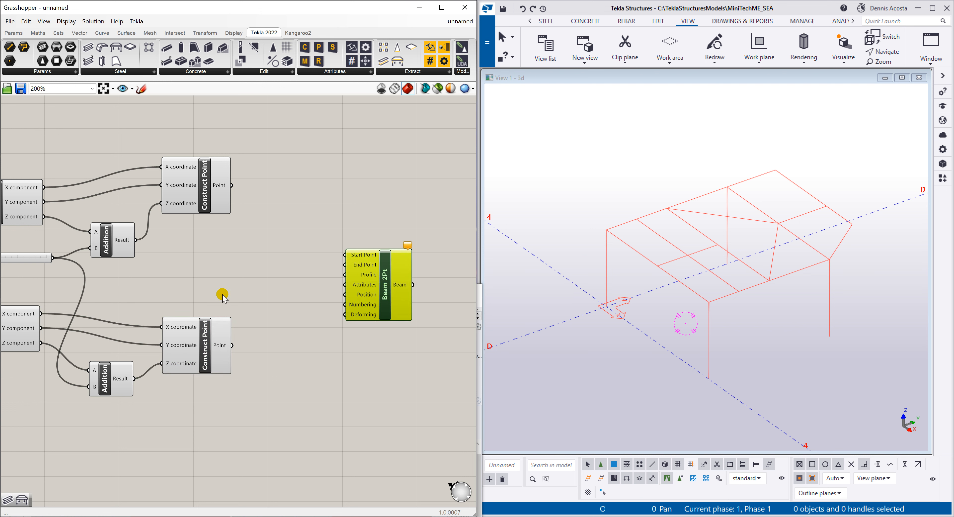
left_click_drag(203, 339, 206, 322)
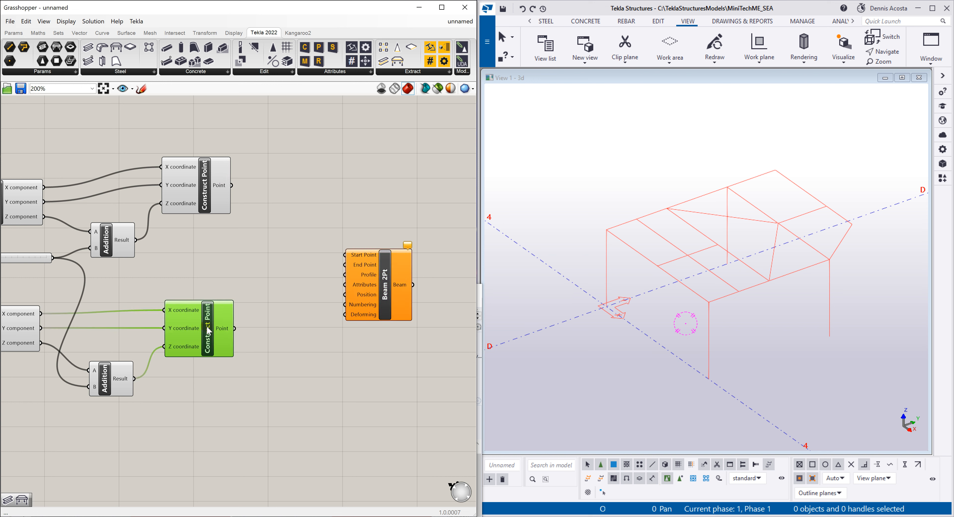
left_click_drag(211, 189, 214, 196)
left_click_drag(384, 287, 391, 319)
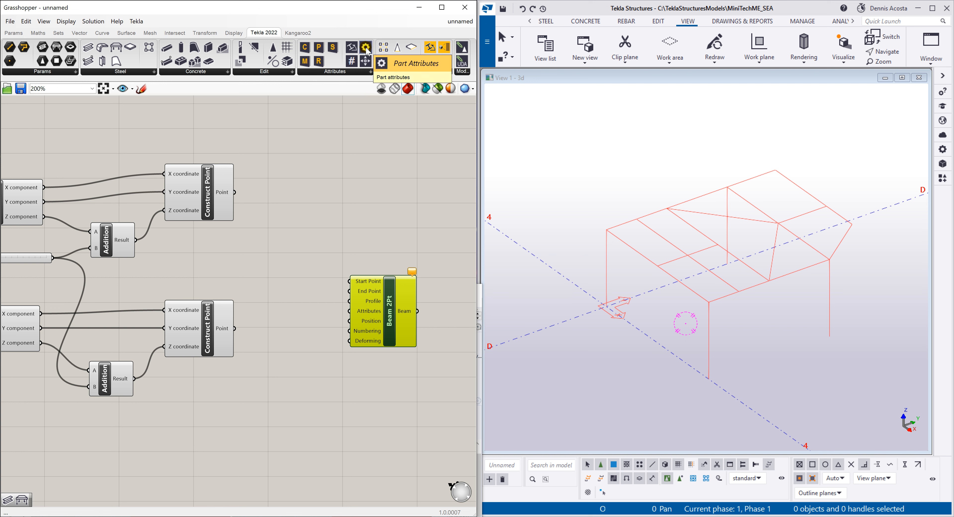
- Add a Part Attributes component below Beam 2Pt and connect it to the beam's Attributes input
left_click_drag(366, 51, 348, 312)
left_click_drag(287, 429, 298, 445)
left_click(167, 446)
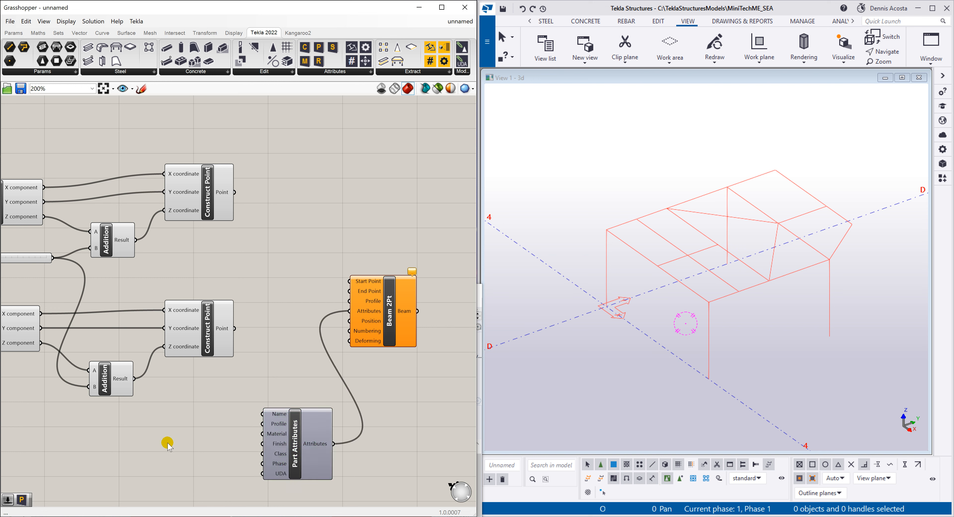
- Add a text panel containing BEAM beside Part Attributes, shrink it and connect it to the Name input
double_click(167, 446)
type("//")
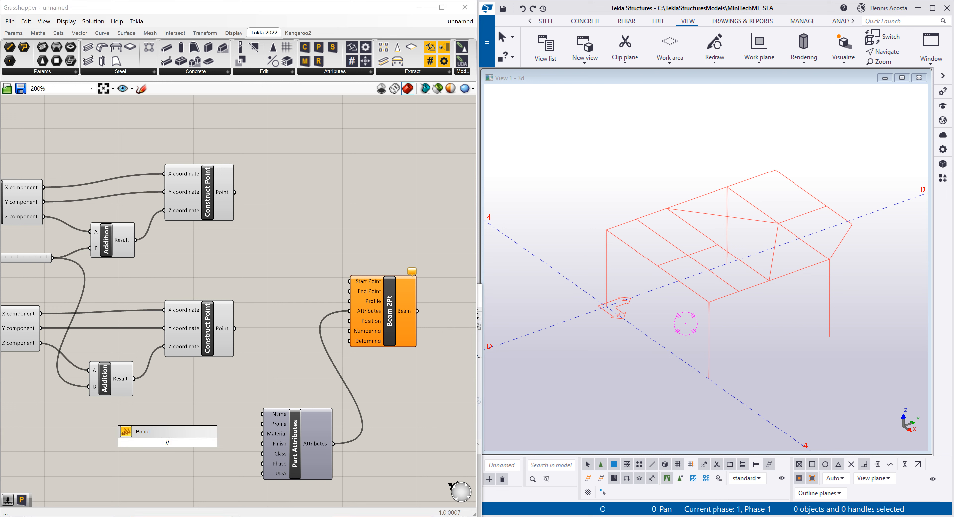
key("Return")
double_click(169, 443)
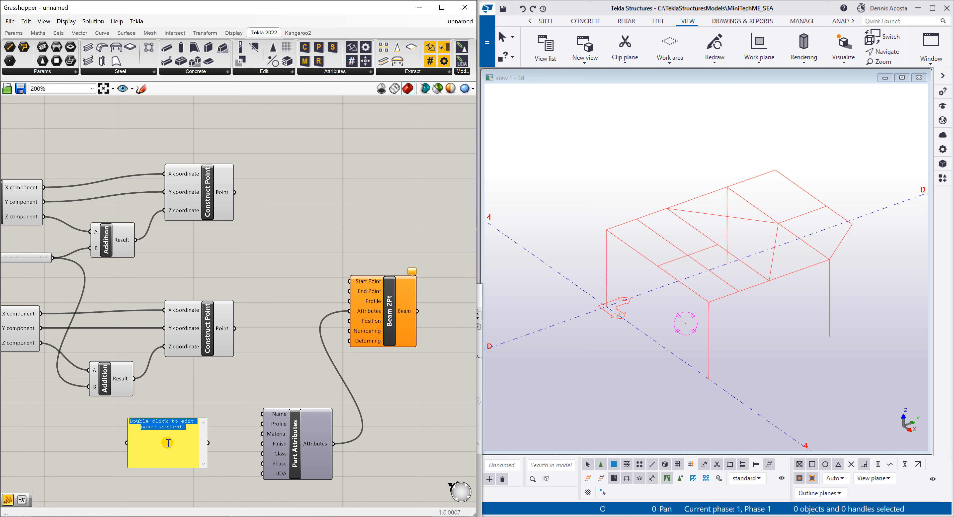
type("BEAM")
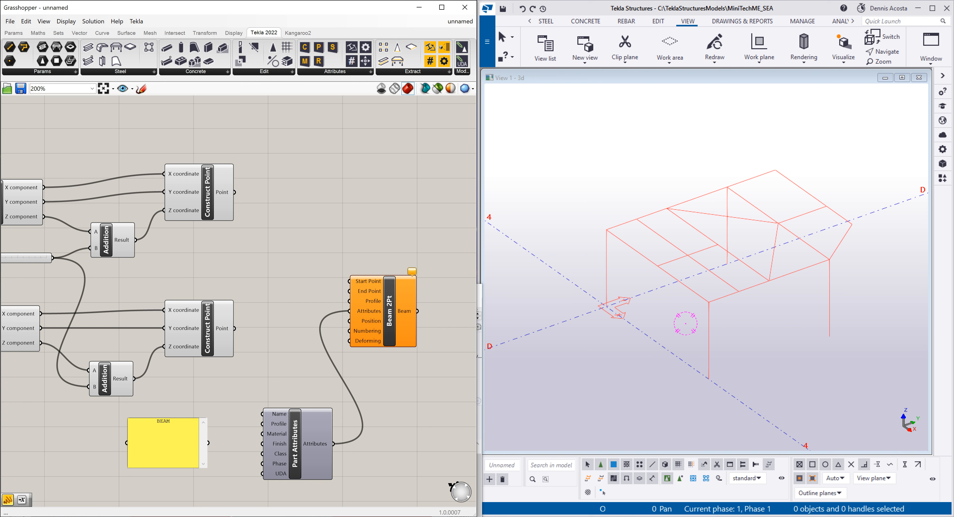
left_click(178, 469)
left_click(225, 404)
left_click_drag(180, 467, 262, 414)
left_click_drag(201, 404, 193, 408)
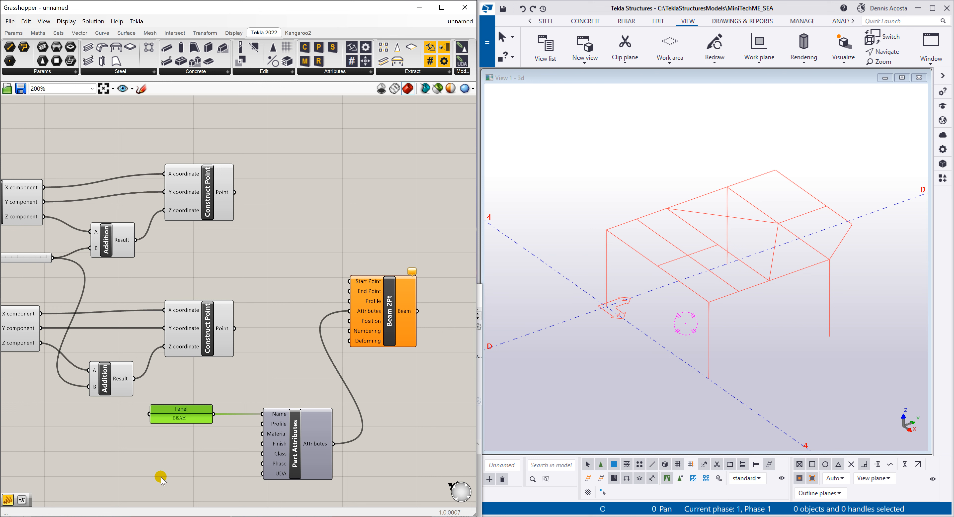
- Add a Profile Catalog component set to RHS200*100*16.0 and connect it to the Profile input of Part Attributes
left_click_drag(326, 53, 98, 450)
double_click(93, 454)
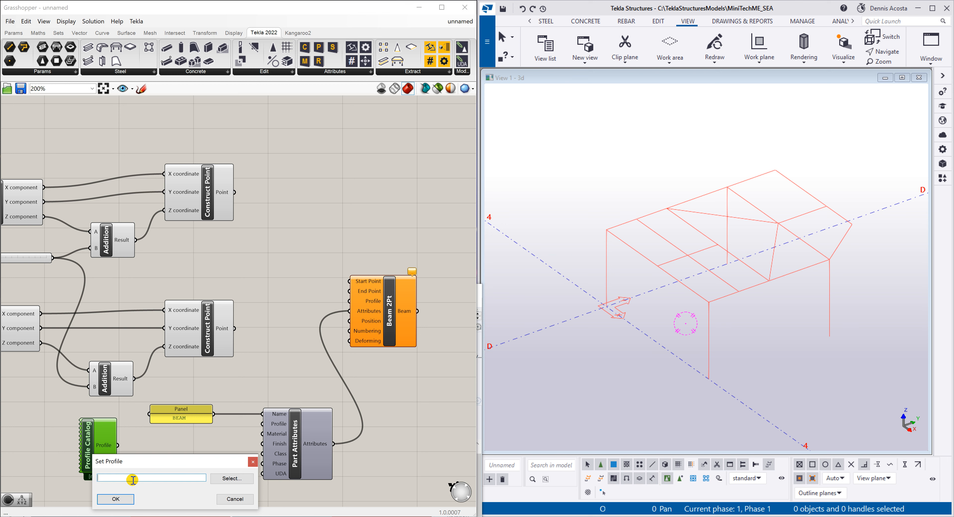
left_click(232, 477)
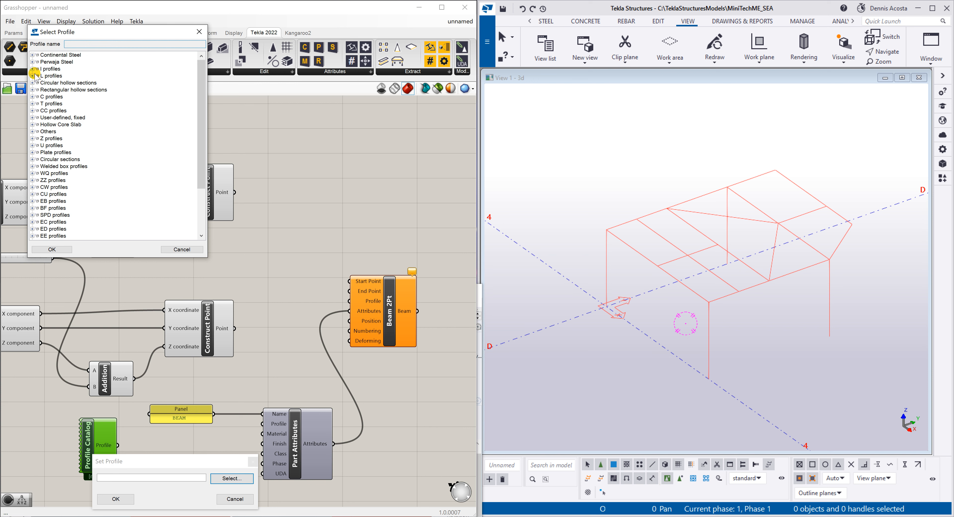
left_click(32, 89)
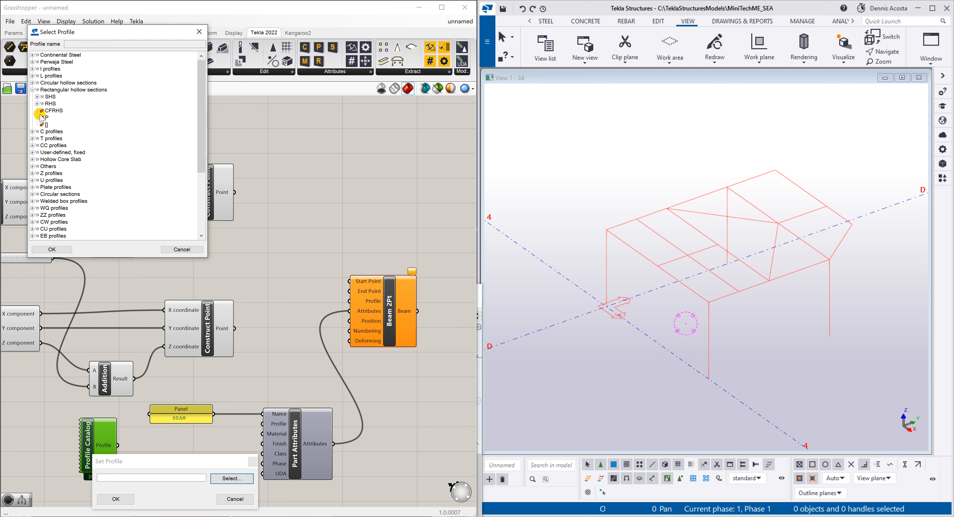
left_click(37, 107)
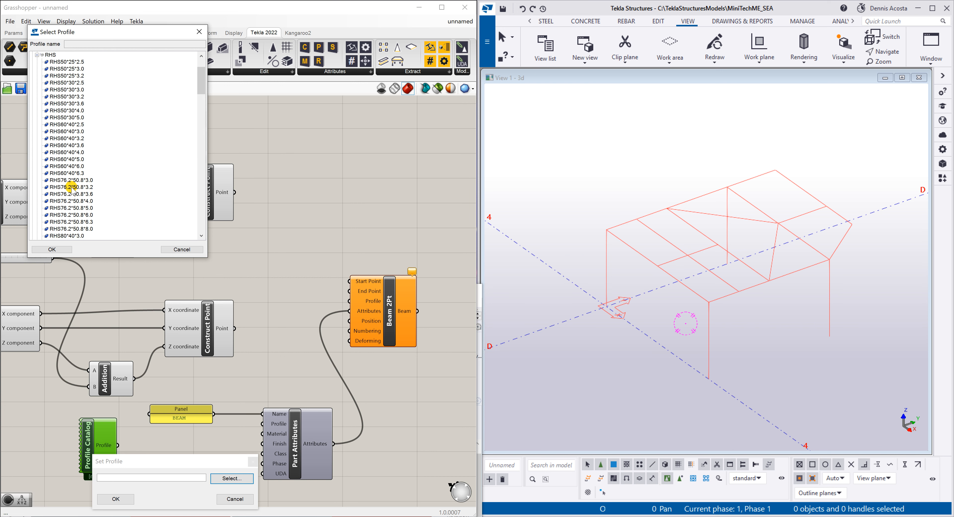
scroll(69, 207, "down", 12)
scroll(68, 218, "down", 10)
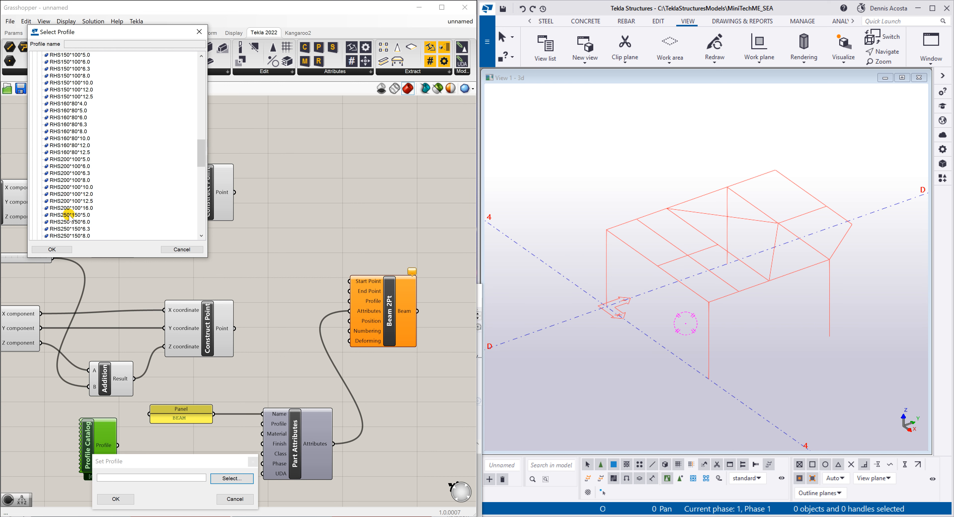
left_click(62, 202)
left_click(62, 208)
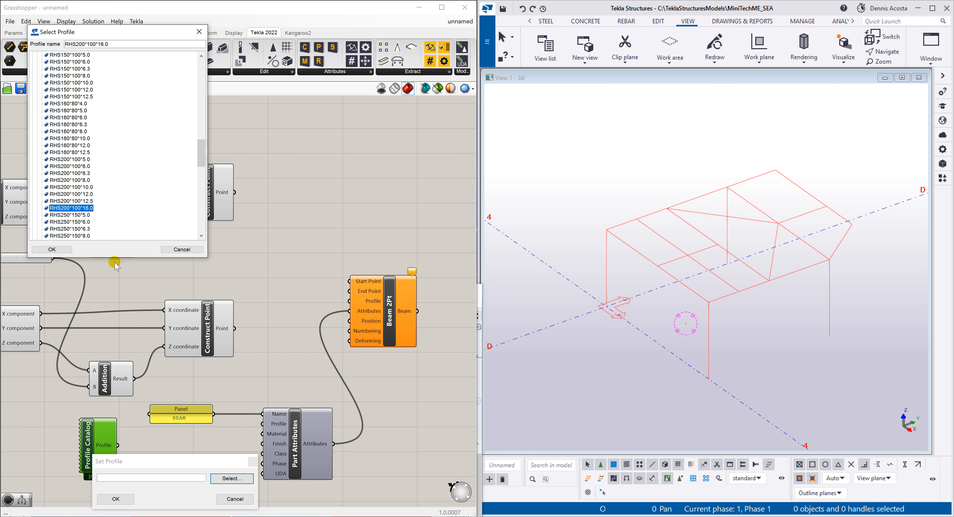
left_click(52, 249)
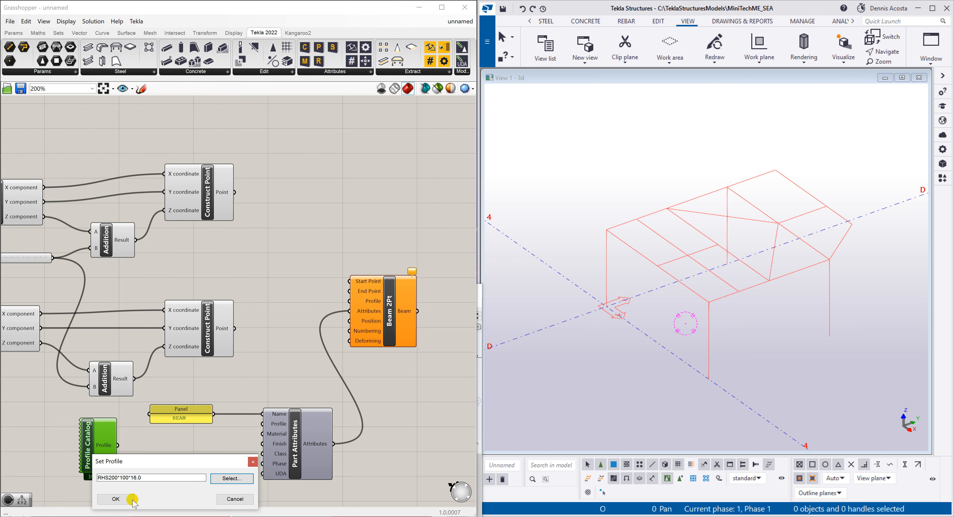
left_click(115, 499)
left_click_drag(118, 445, 264, 425)
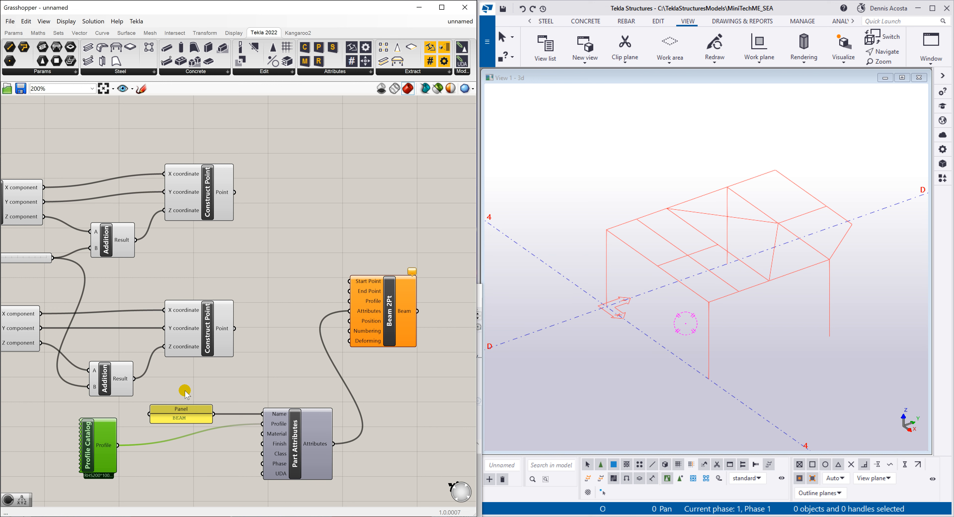
- Duplicate the BEAM panel below itself, change its content to 50 and connect it to the Material input
left_click(189, 416)
left_click_drag(191, 414, 189, 458, "alt")
double_click(189, 458)
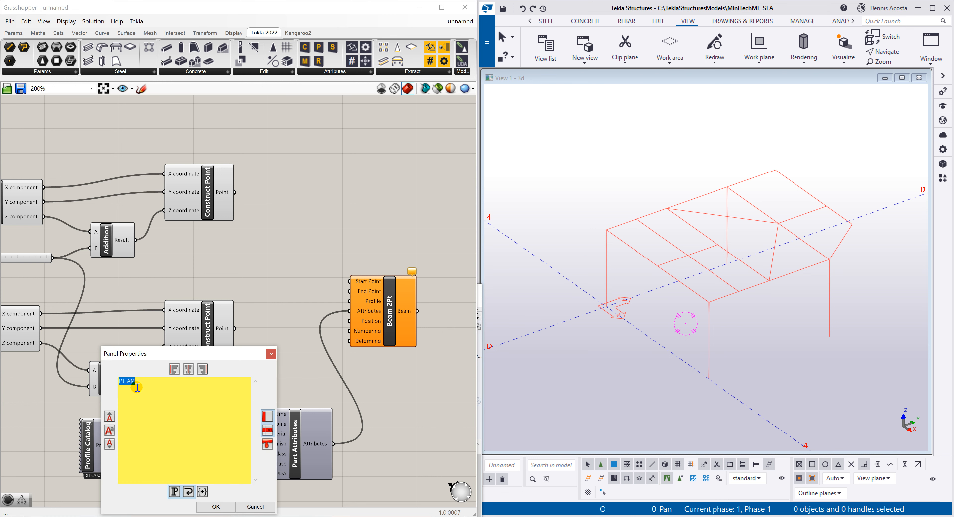
left_click(215, 506)
left_click_drag(214, 458, 262, 433)
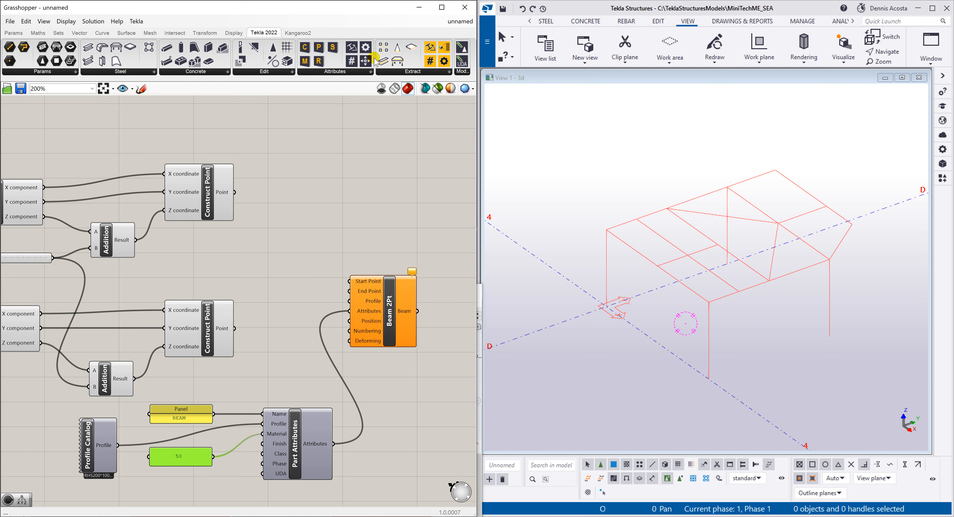
- Add a Tekla Position component below the material panel
scroll(224, 394, "down", 3)
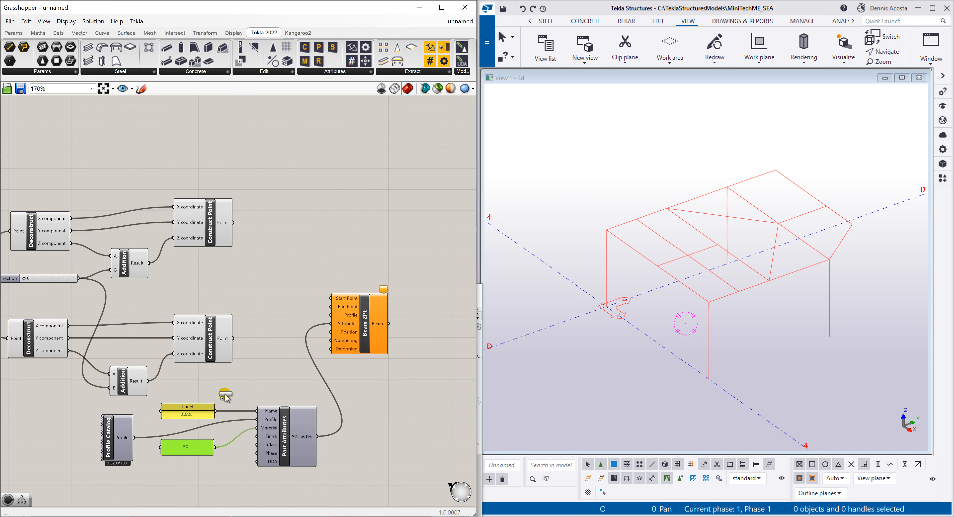
left_click(211, 469)
scroll(345, 394, "up", 3)
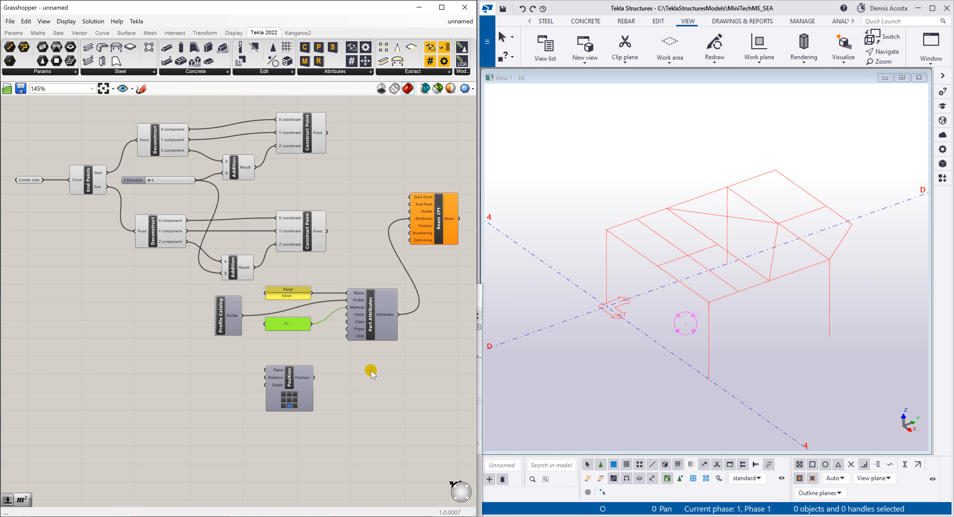
left_click(316, 381)
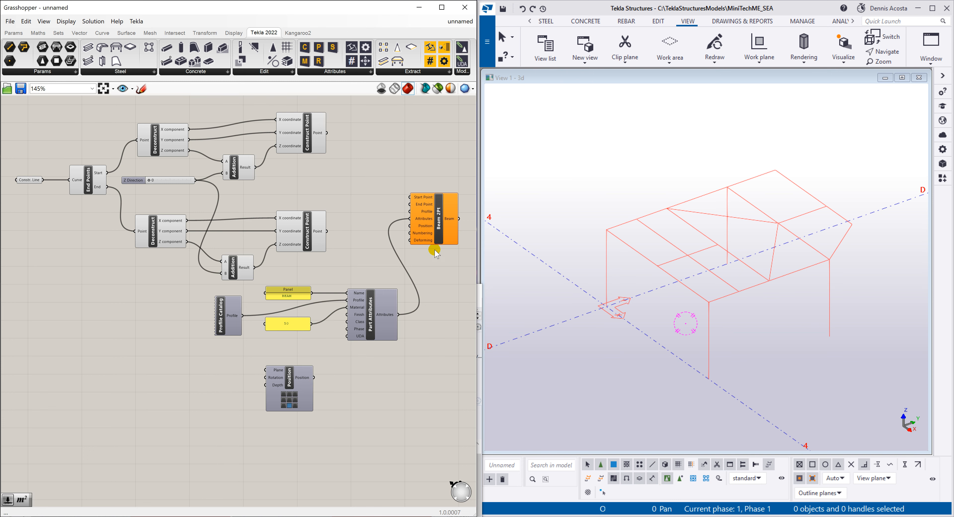
scroll(350, 285, "up", 1)
scroll(267, 311, "down", 2)
scroll(377, 298, "up", 1)
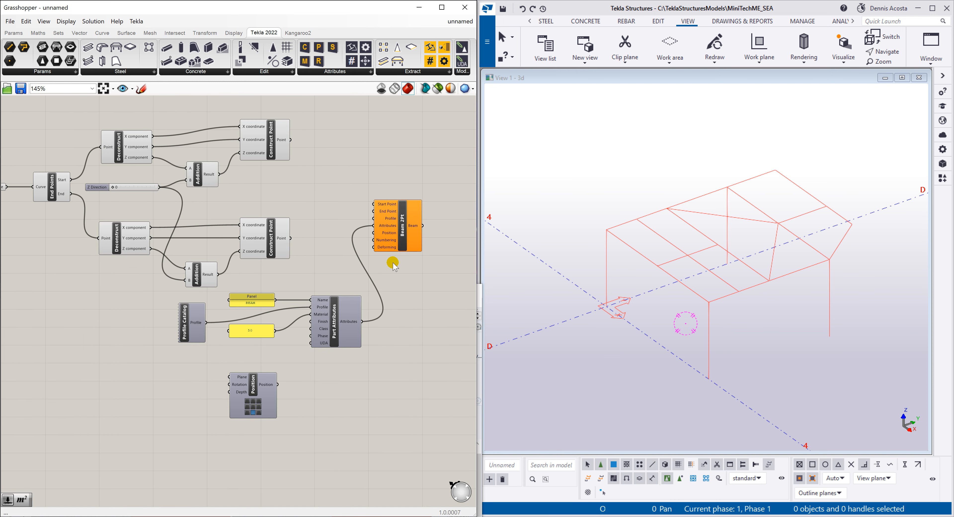
- Connect the Position component to the Position input of Beam 2Pt and arrange it below Part Attributes
left_click_drag(411, 239, 454, 247)
left_click_drag(253, 393, 438, 234)
scroll(341, 246, "up", 2)
left_click_drag(336, 244, 332, 244)
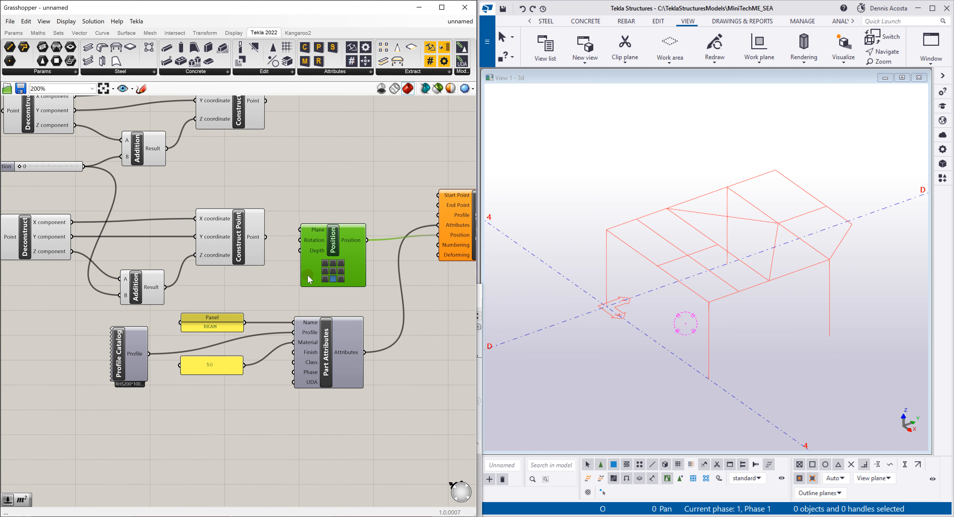
left_click_drag(349, 275, 393, 461)
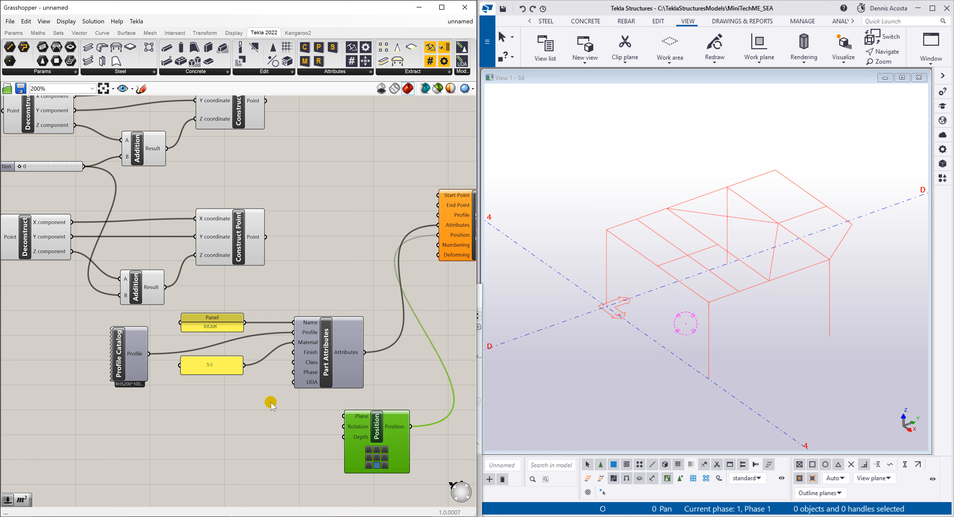
- Add a number slider below the material panel, connect it to the Class input and set it to 3
left_click(217, 438)
double_click(217, 436)
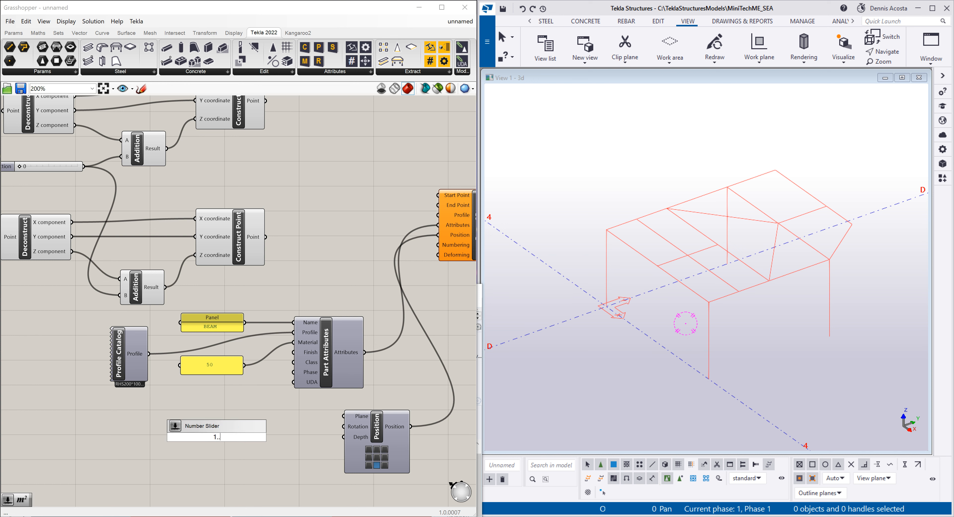
key("Return")
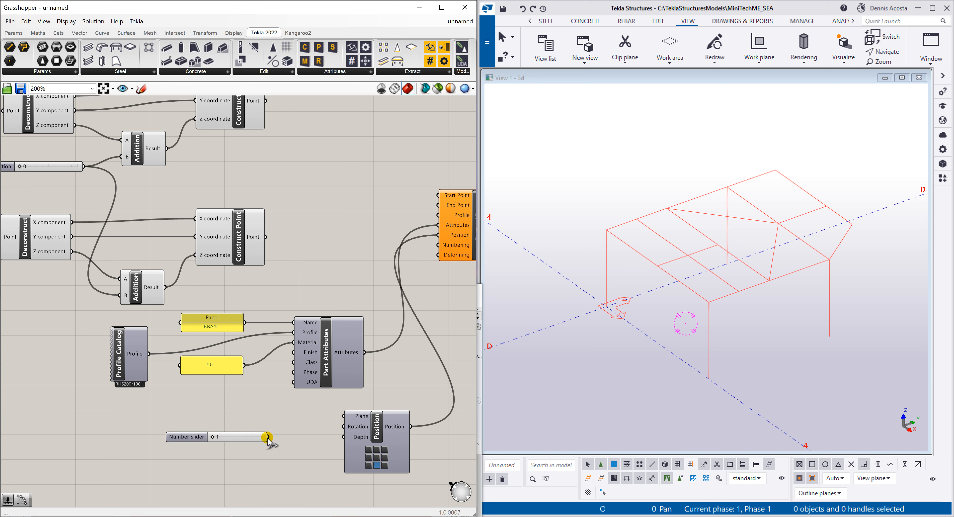
left_click_drag(268, 436, 293, 362)
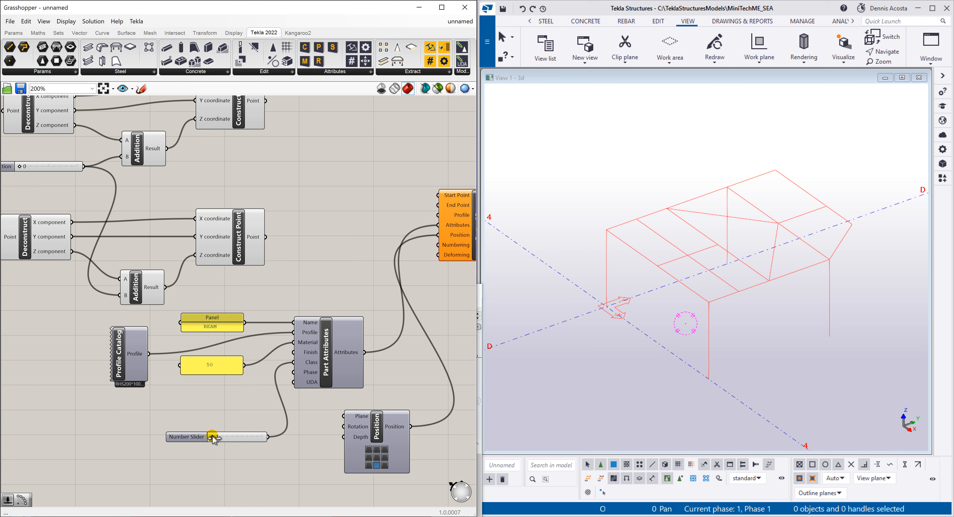
- Connect the upper Construct Point to the Start Point of Beam 2Pt and the lower one to its End Point
scroll(274, 385, "down", 4)
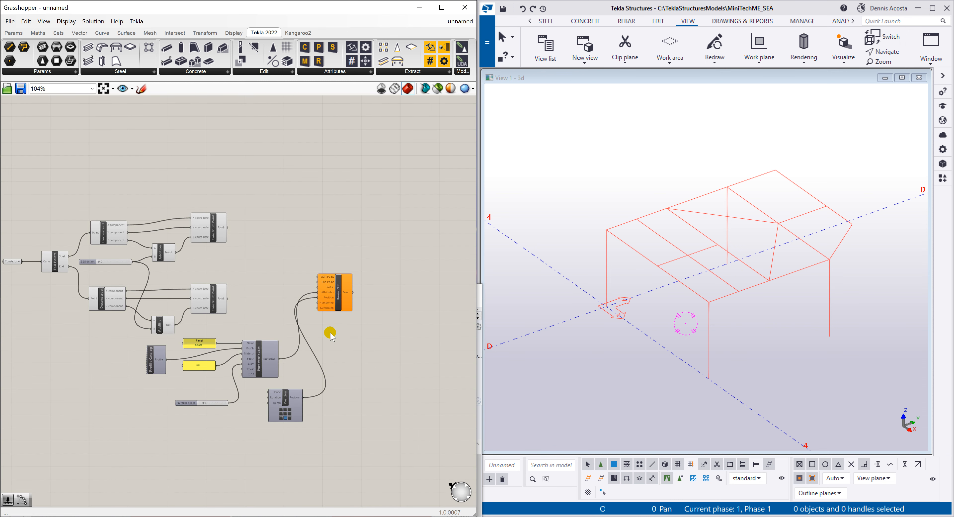
left_click(334, 303)
scroll(365, 286, "up", 3)
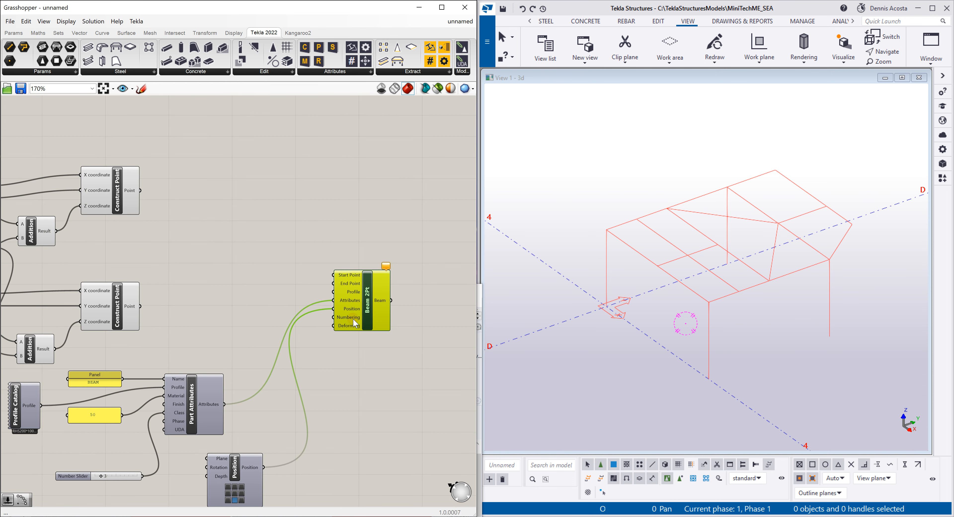
left_click_drag(355, 305, 357, 305)
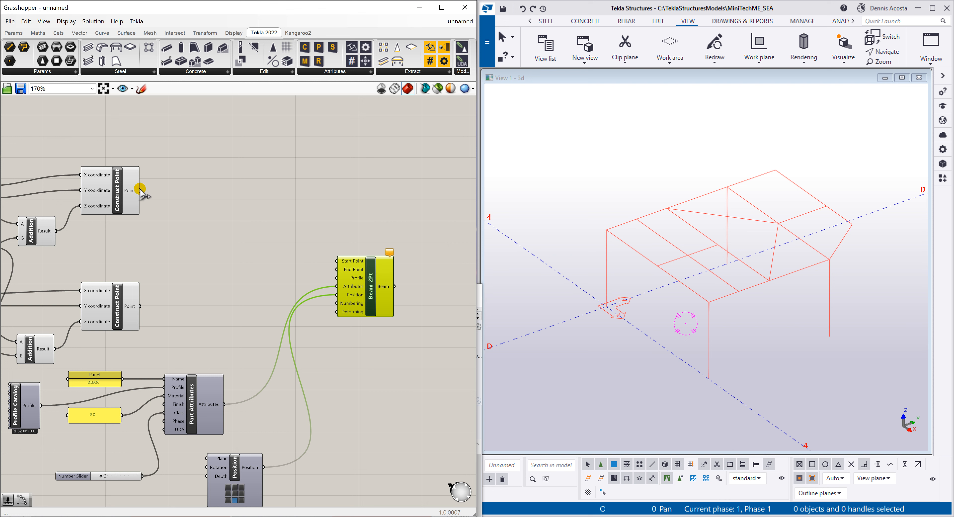
left_click_drag(139, 191, 337, 261)
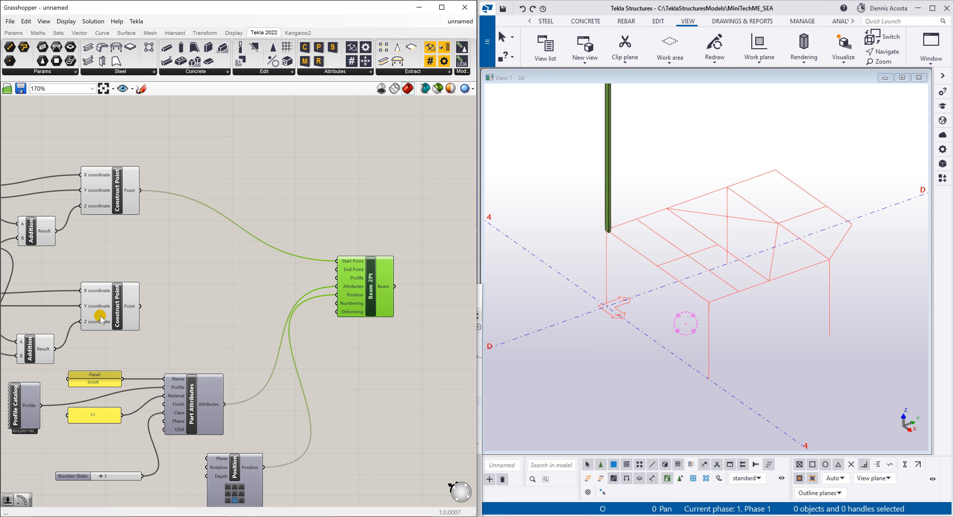
left_click_drag(141, 306, 337, 269)
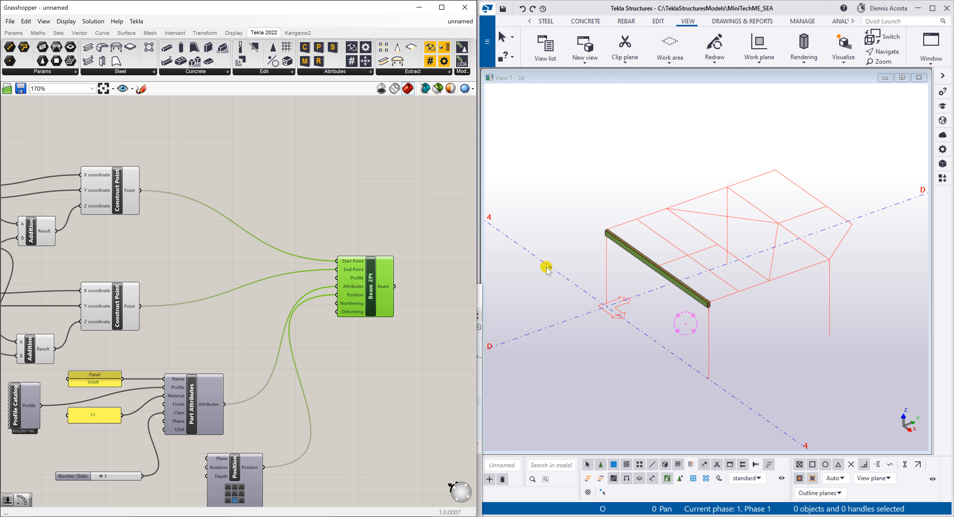
- Examine the generated beam's end and its placement relative to the construction line in the Tekla 3D view
scroll(692, 304, "up", 10)
scroll(814, 294, "down", 3)
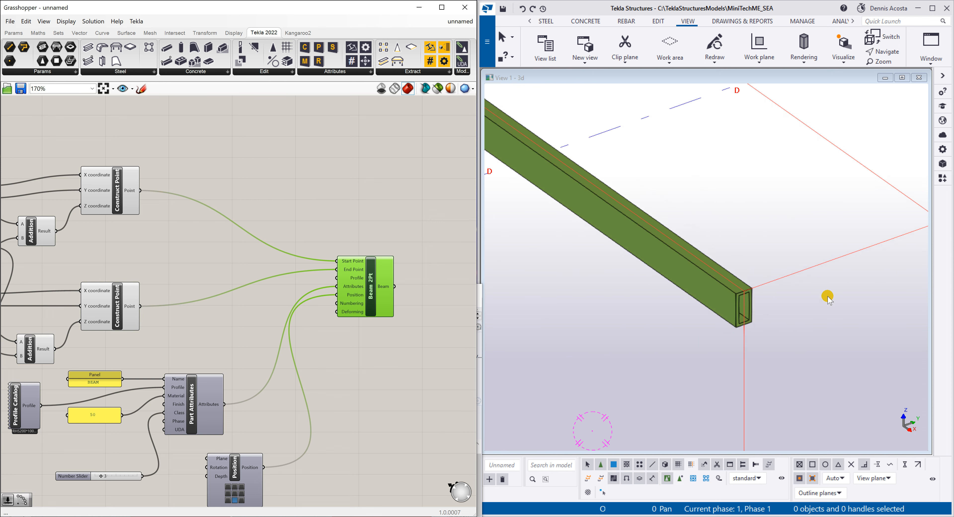
scroll(654, 319, "up", 3)
scroll(626, 324, "down", 6)
scroll(635, 319, "up", 4)
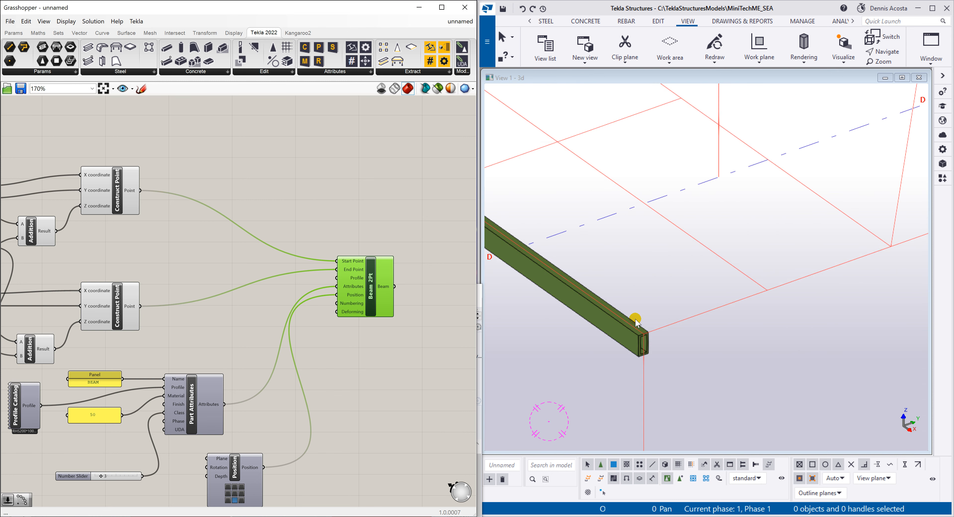
scroll(635, 319, "down", 4)
- Clear the stored value of the Constr. Line parameter
scroll(360, 416, "down", 3)
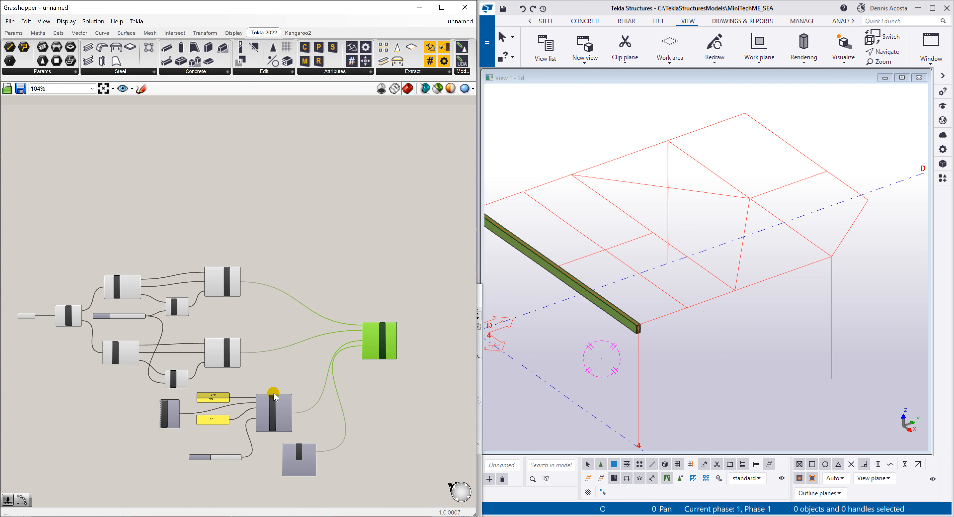
scroll(65, 324, "down", 1)
left_click(32, 317)
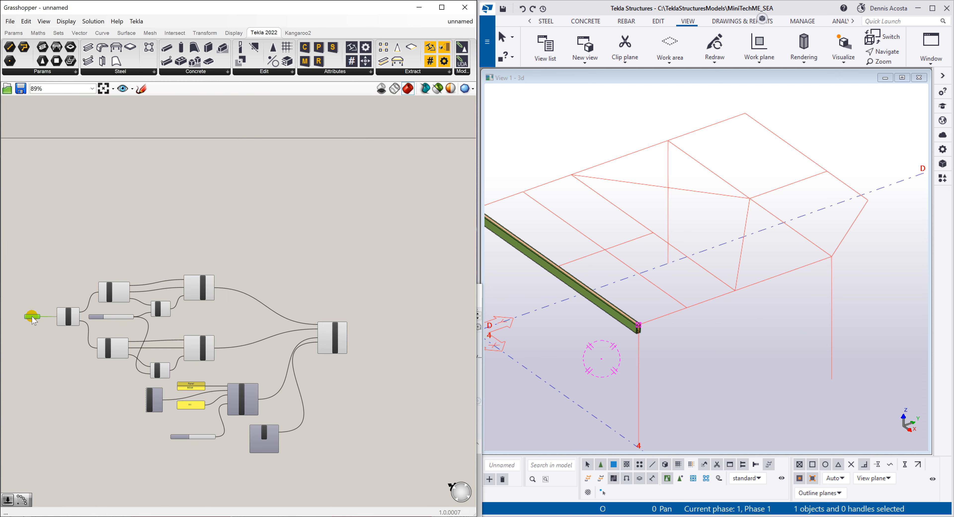
right_click(32, 317)
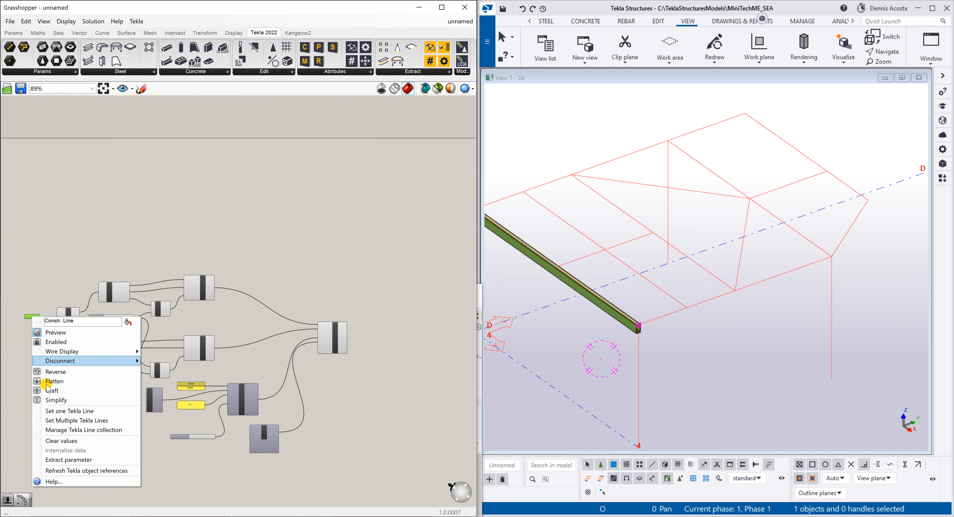
left_click(63, 441)
- Reference multiple Tekla lines in the Constr. Line parameter, picking all construction lines of the frame in the side-on 3D view
right_click(33, 317)
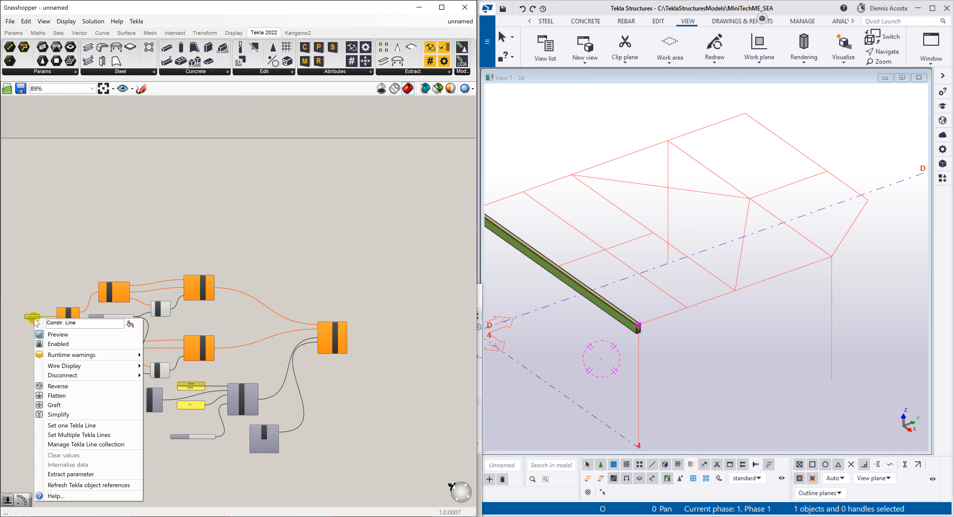
left_click(74, 435)
scroll(783, 357, "down", 5)
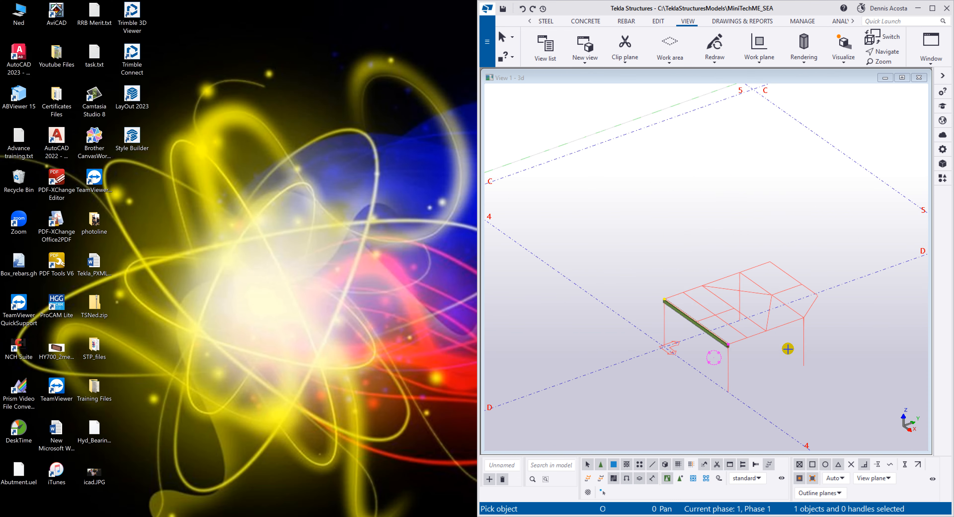
mouse_move(769, 290)
middle_mouse_down("ctrl")
mouse_move(769, 268)
mouse_move(770, 277)
middle_mouse_up("ctrl")
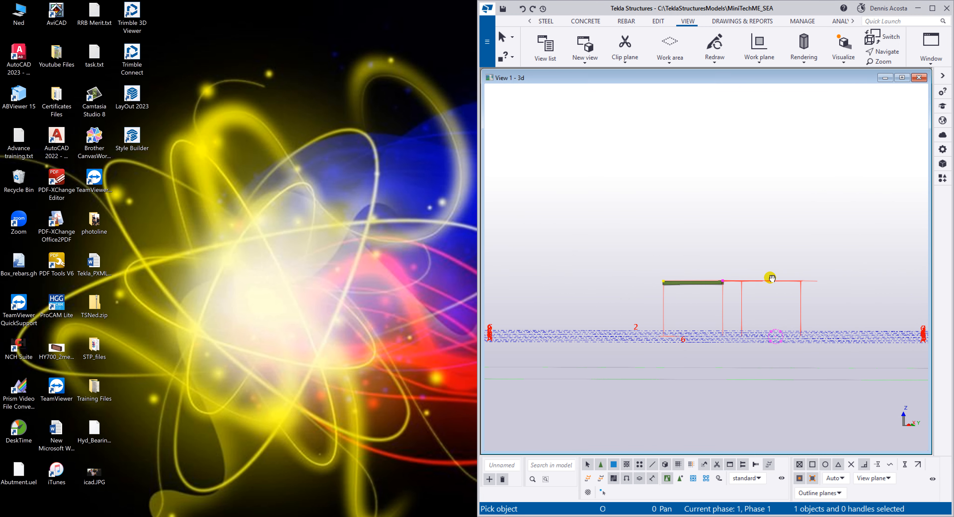
left_click_drag(833, 267, 625, 299)
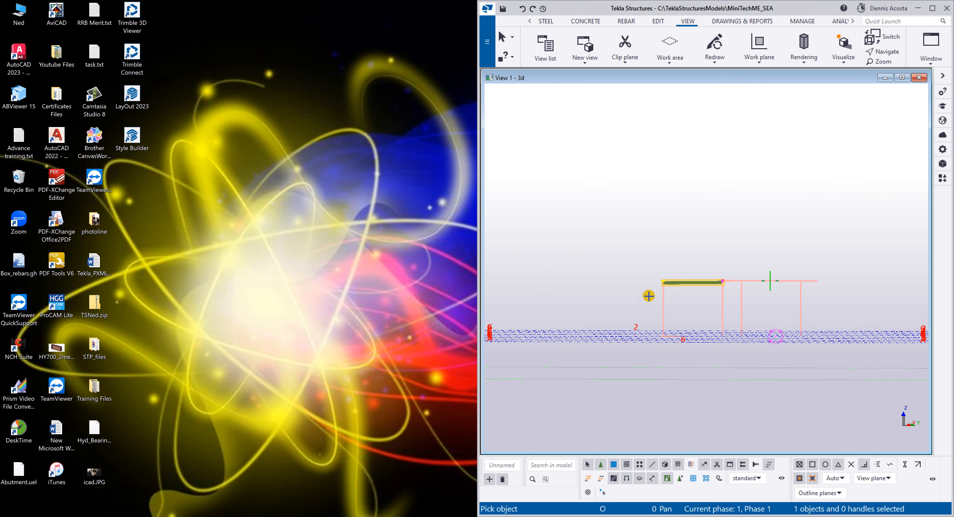
middle_click(668, 223)
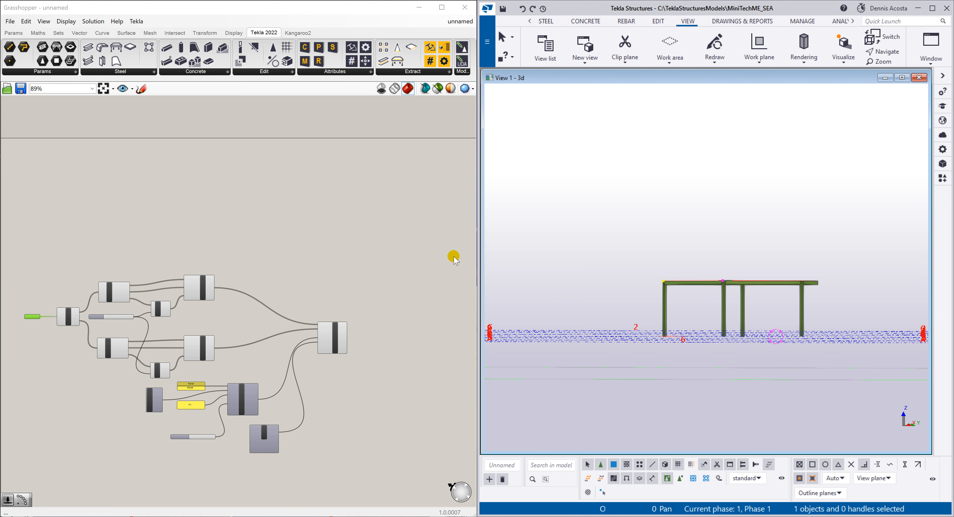
- Examine the generated steel frame in the Tekla 3D view from the side and in isometric orientation
middle_click(203, 325)
scroll(792, 266, "up", 10)
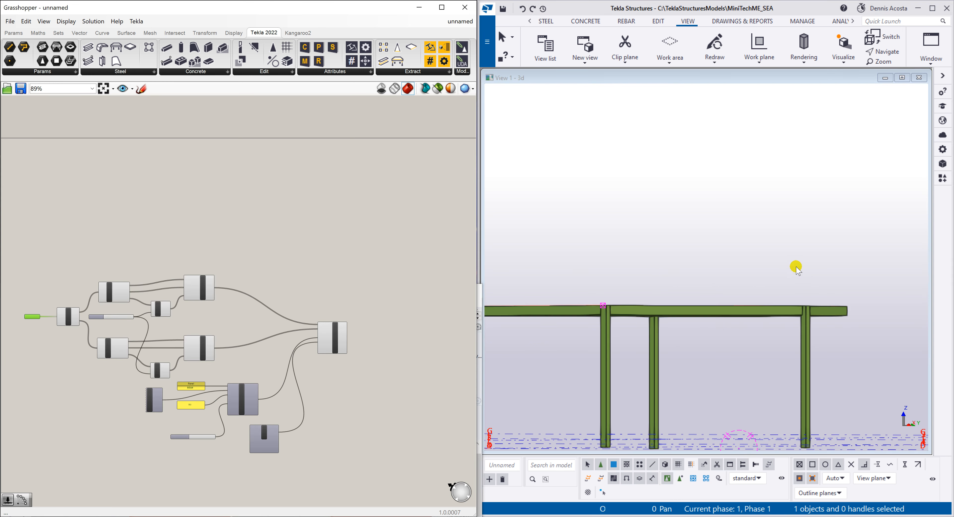
scroll(678, 337, "down", 8)
scroll(681, 326, "up", 10)
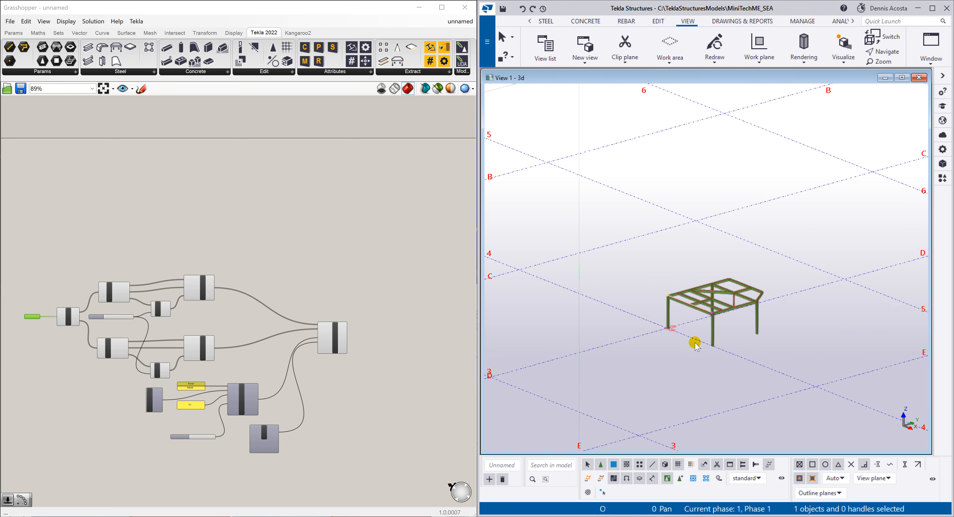
middle_click_drag(760, 232, 739, 305)
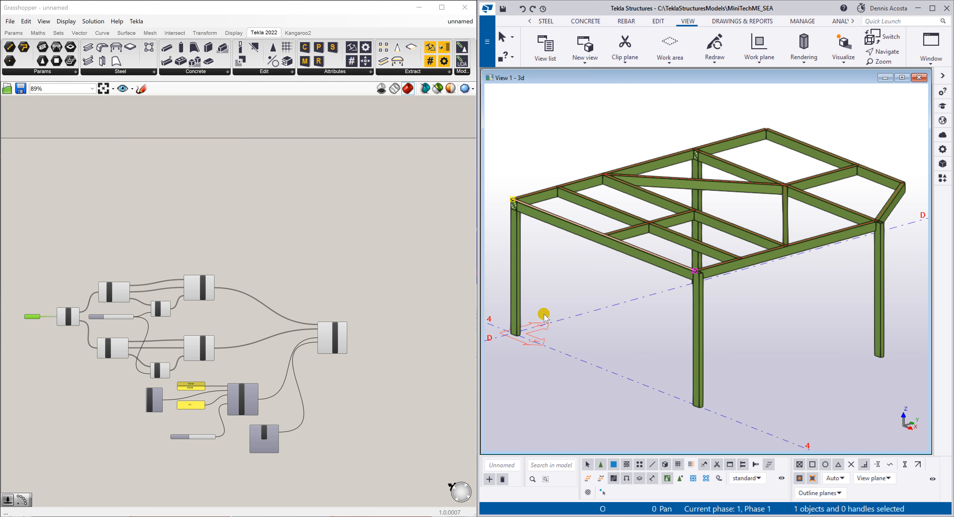
- Review the Grasshopper definition from the Constr. Line parameter through the point and attribute components to Beam 2Pt
scroll(269, 338, "up", 3)
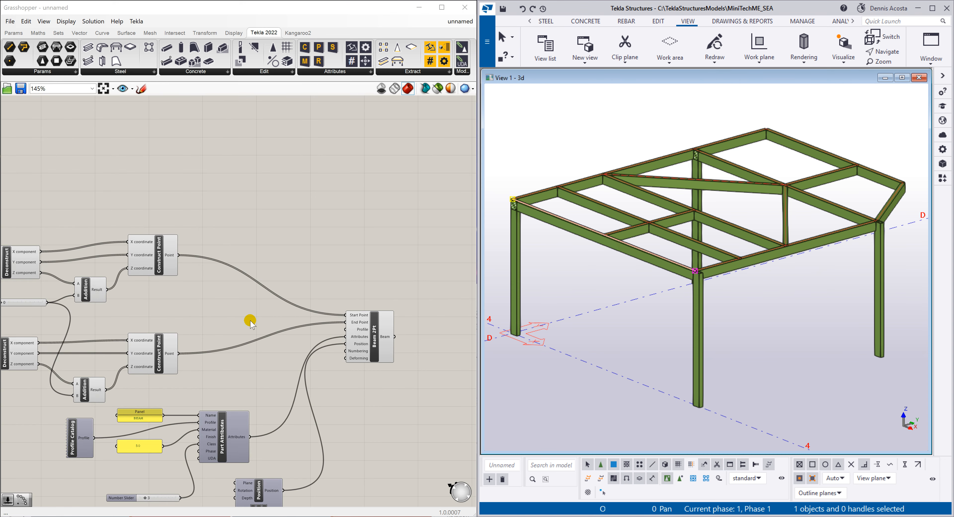
scroll(250, 322, "down", 4)
scroll(72, 334, "up", 2)
scroll(80, 338, "up", 1)
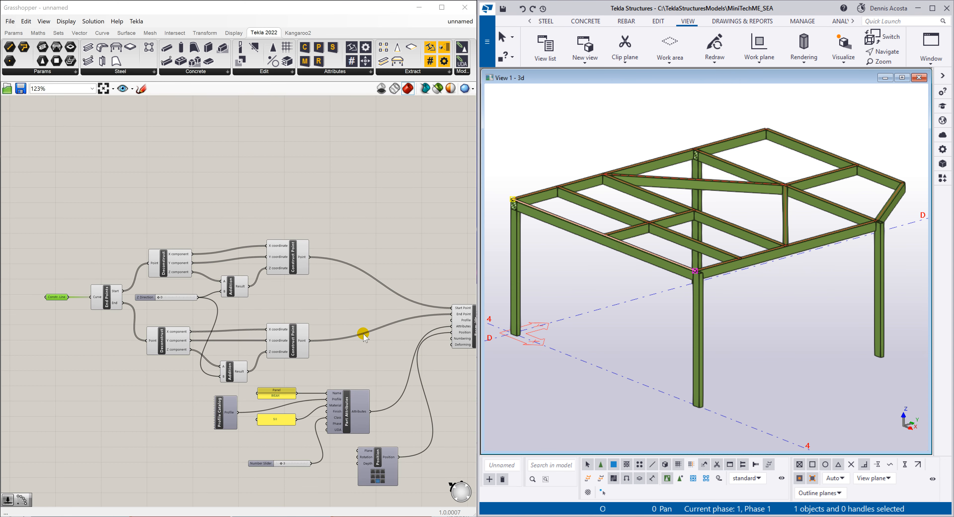
scroll(363, 335, "up", 1)
right_click_drag(348, 356, 366, 320)
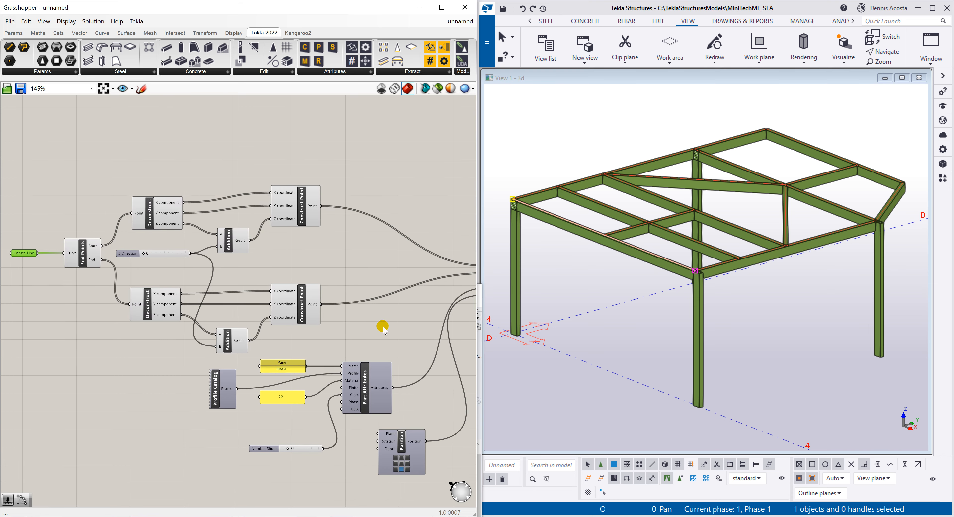
scroll(37, 261, "up", 2)
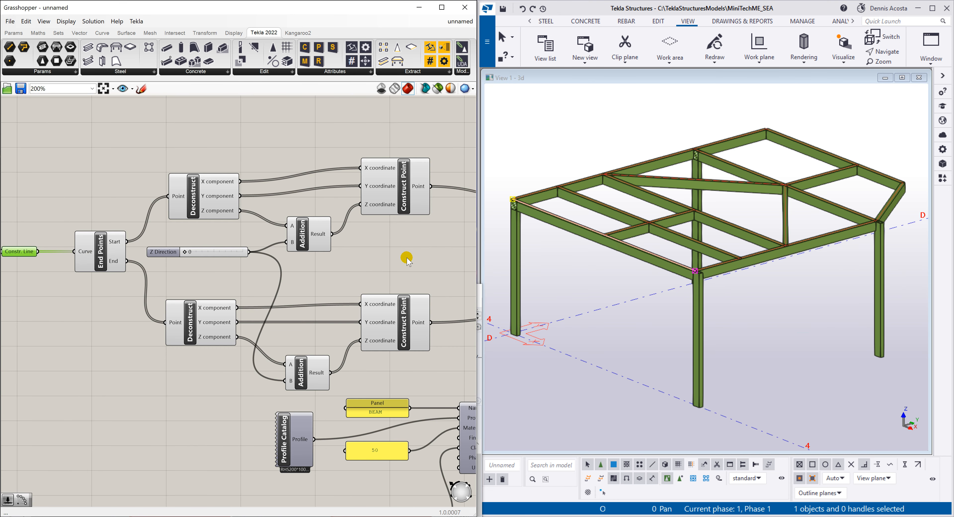
right_click_drag(403, 258, 150, 196)
right_click_drag(444, 266, 363, 234)
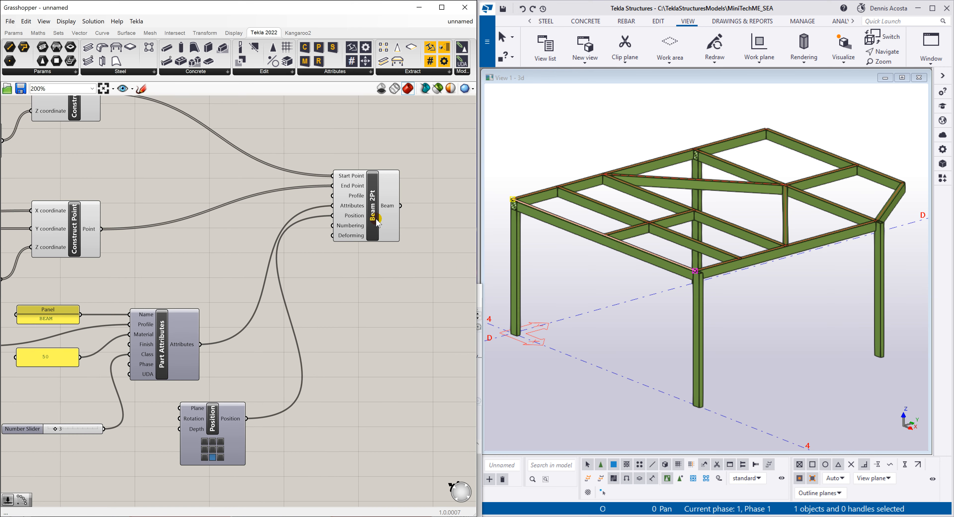
scroll(377, 285, "down", 3)
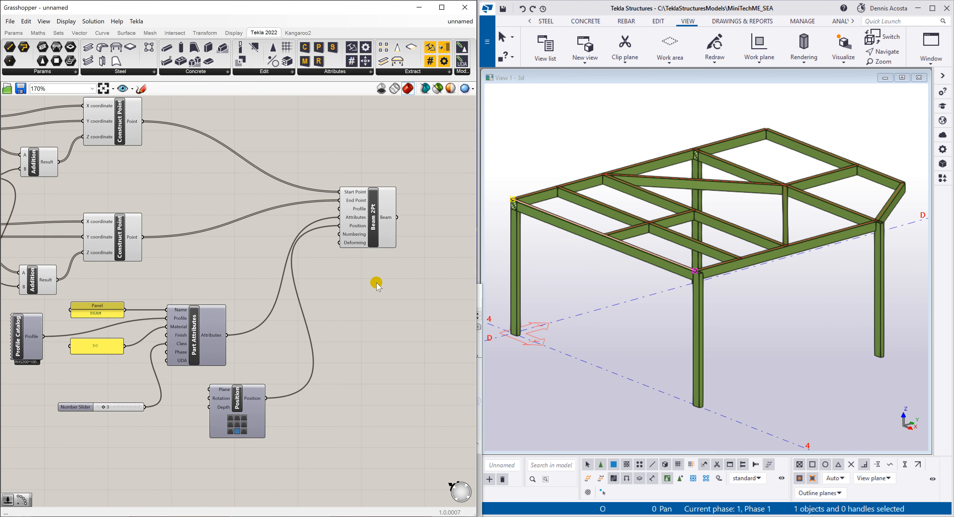
right_click_drag(219, 219, 279, 234)
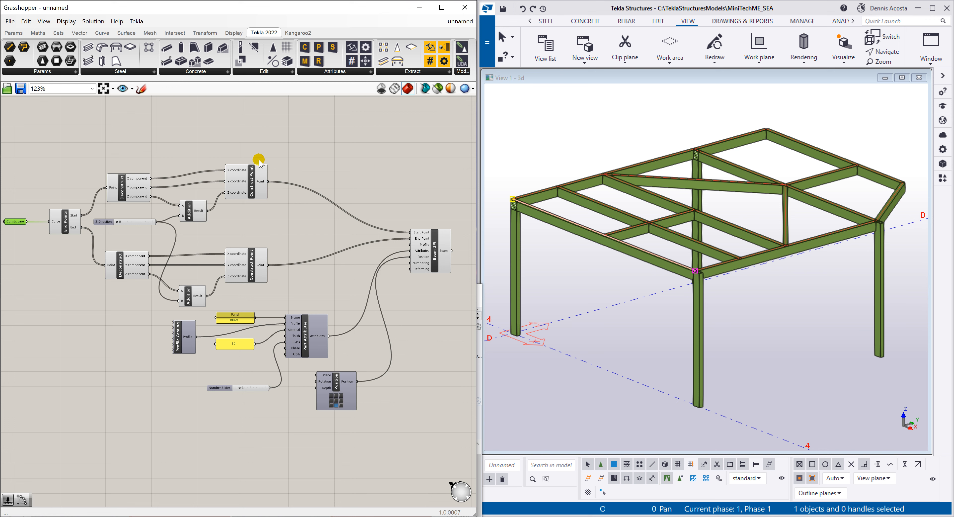
- Save the Grasshopper definition as CONST_TO__PART.gh in the MiniTechME_SEA folder, replacing the existing file
left_click(10, 22)
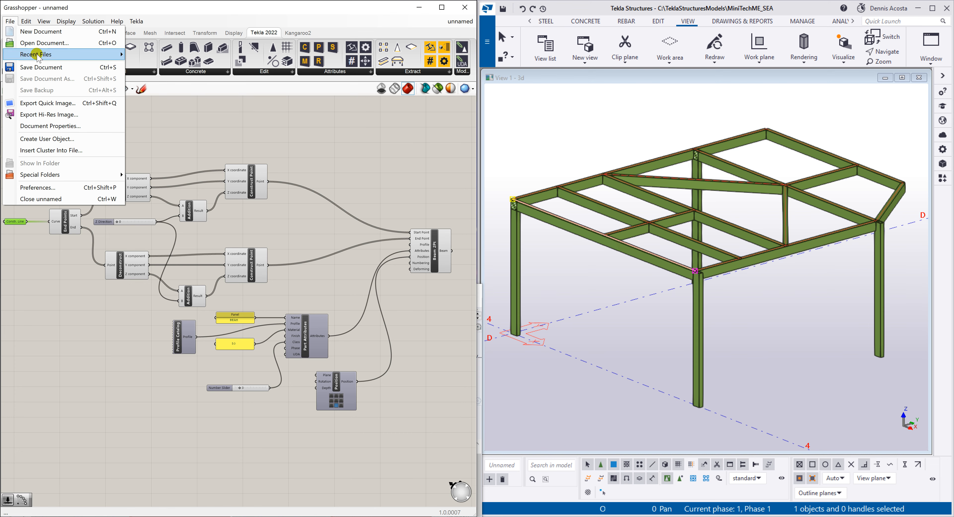
left_click(41, 70)
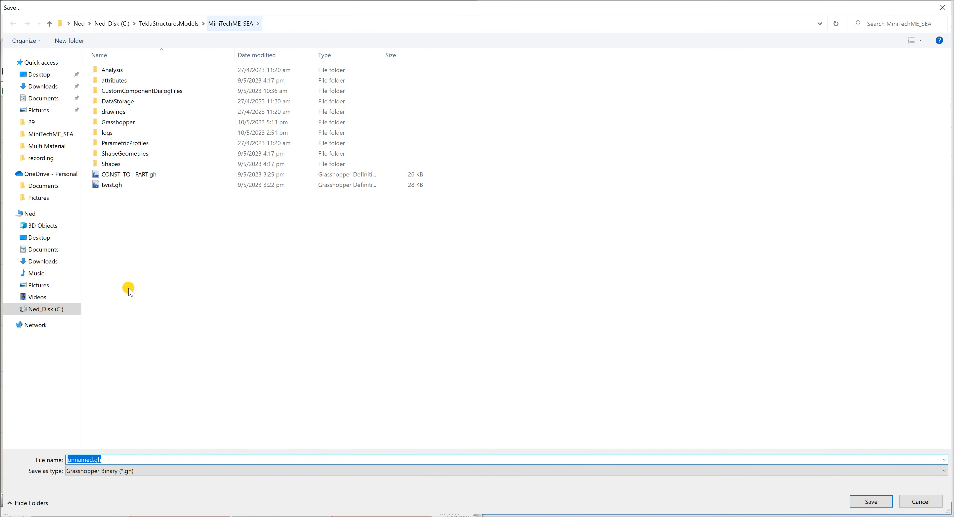
left_click(125, 176)
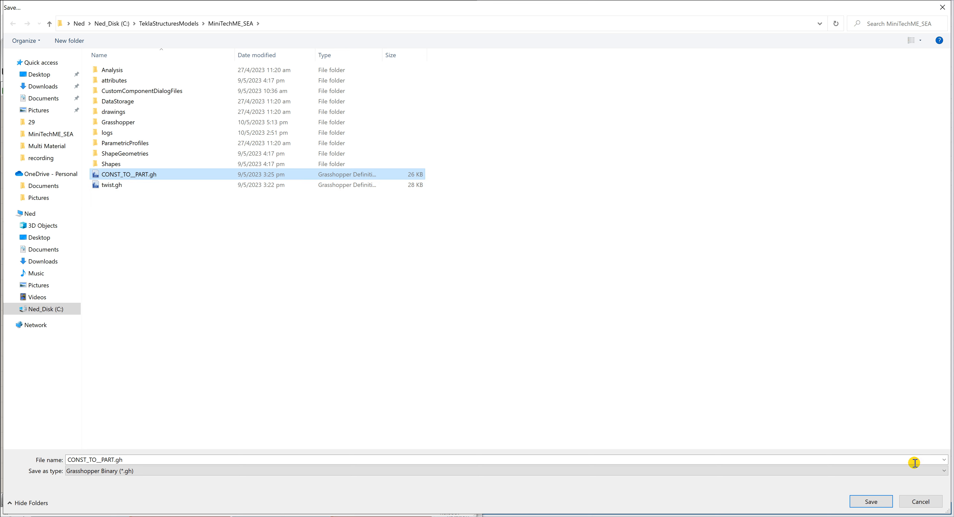
left_click(874, 502)
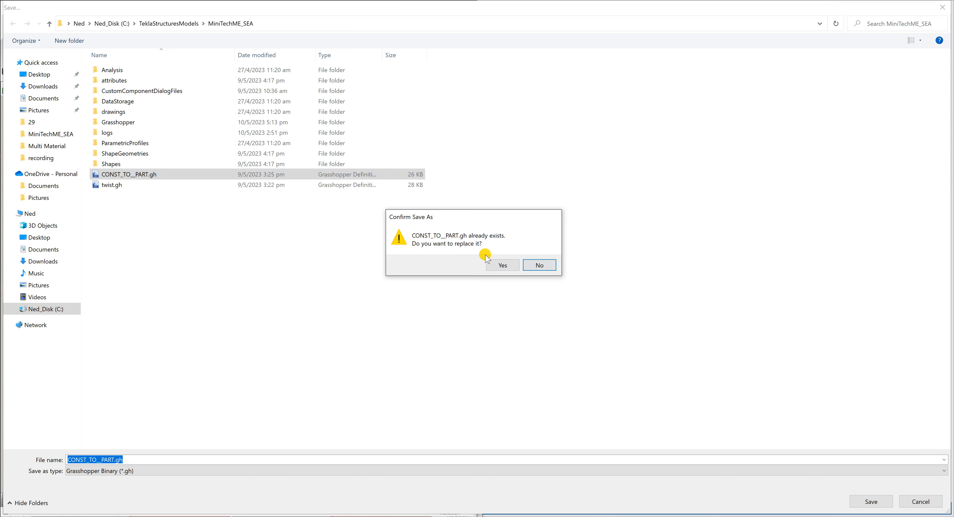
left_click(501, 264)
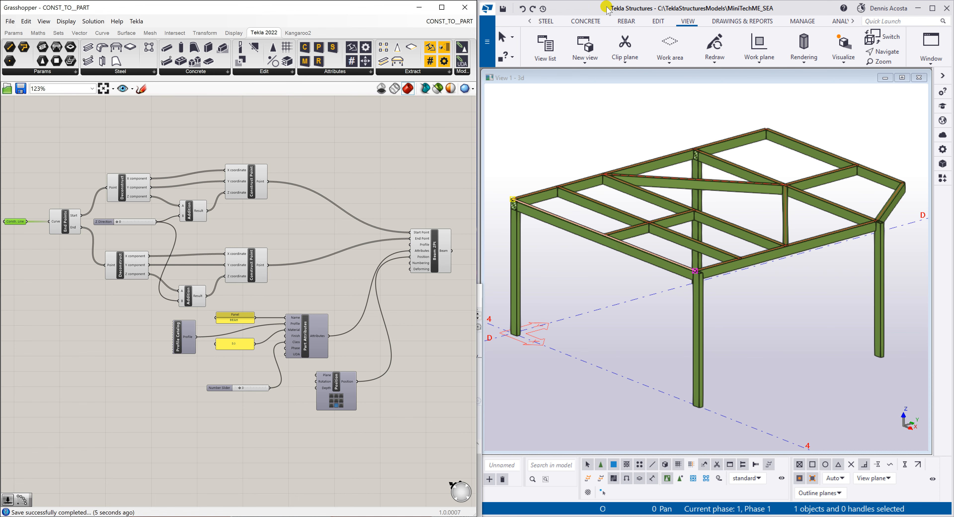
- Switch to Tekla Structures, maximize its window, interrupt the current command and clear the selection in the 3D view
left_click_drag(607, 9, 305, 4)
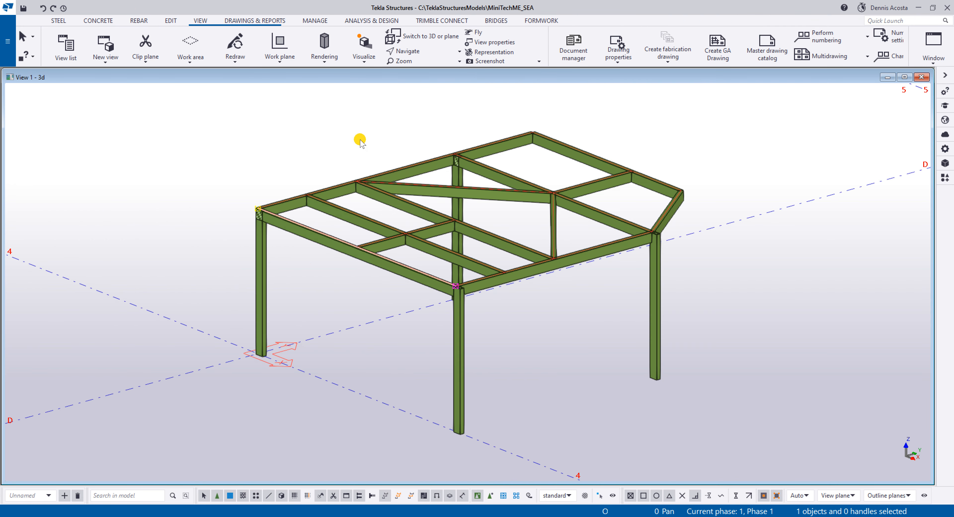
right_click(360, 140)
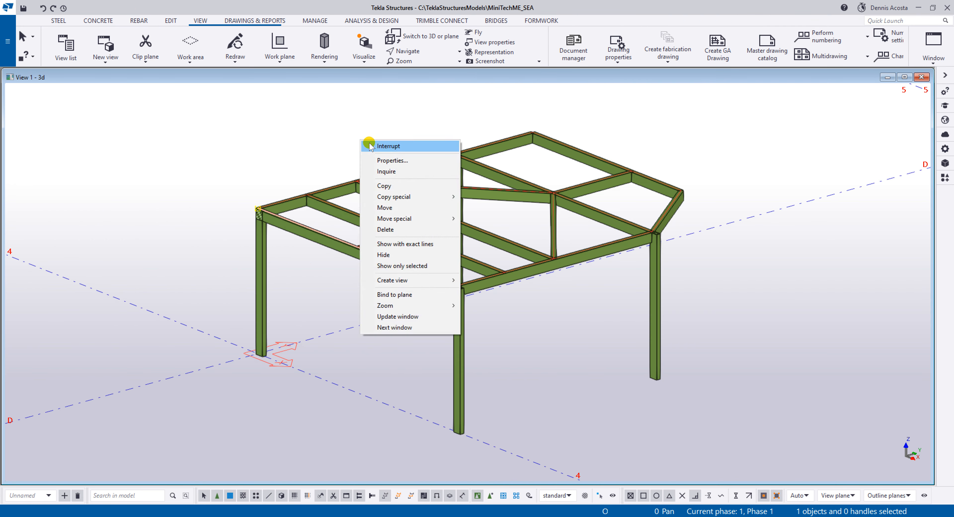
left_click(367, 145)
scroll(406, 277, "down", 4)
scroll(406, 277, "up", 3)
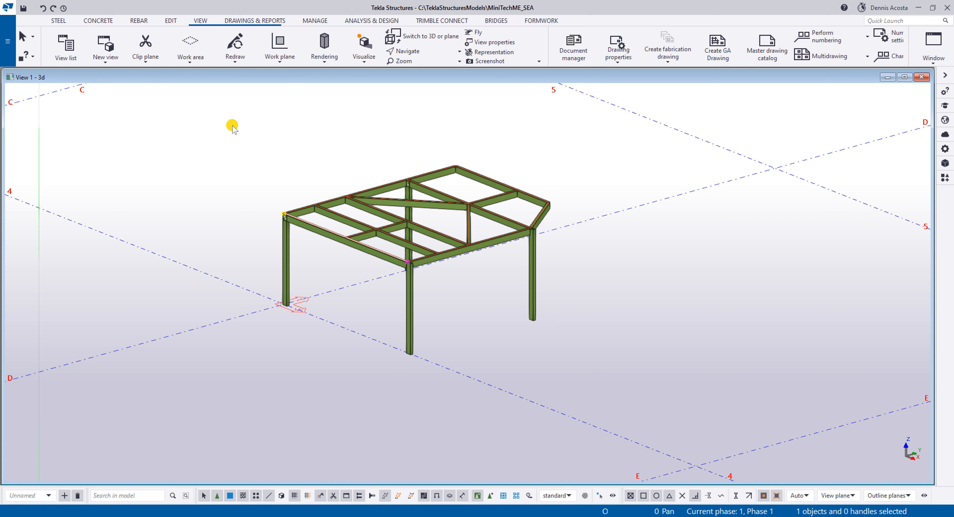
left_click_drag(232, 124, 260, 169)
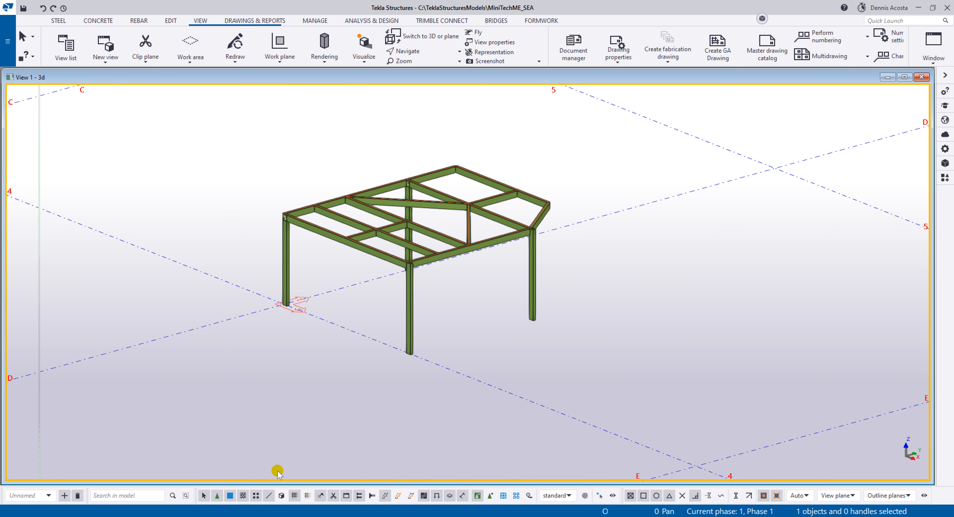
- Delete all generated beams using a parts-only selection, keeping the construction lines, and restore selection of all object types
left_click(280, 496)
left_click_drag(228, 138, 668, 404)
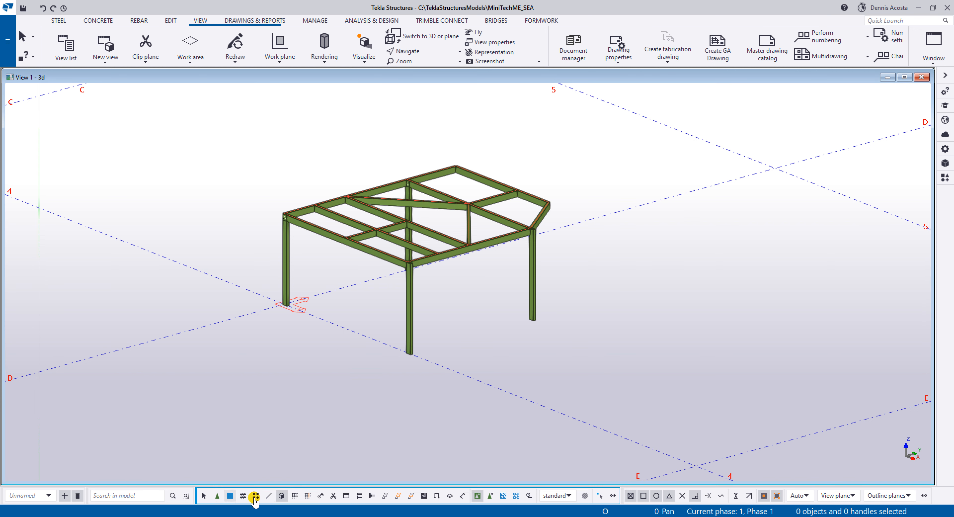
left_click(230, 495)
left_click_drag(222, 149, 642, 440)
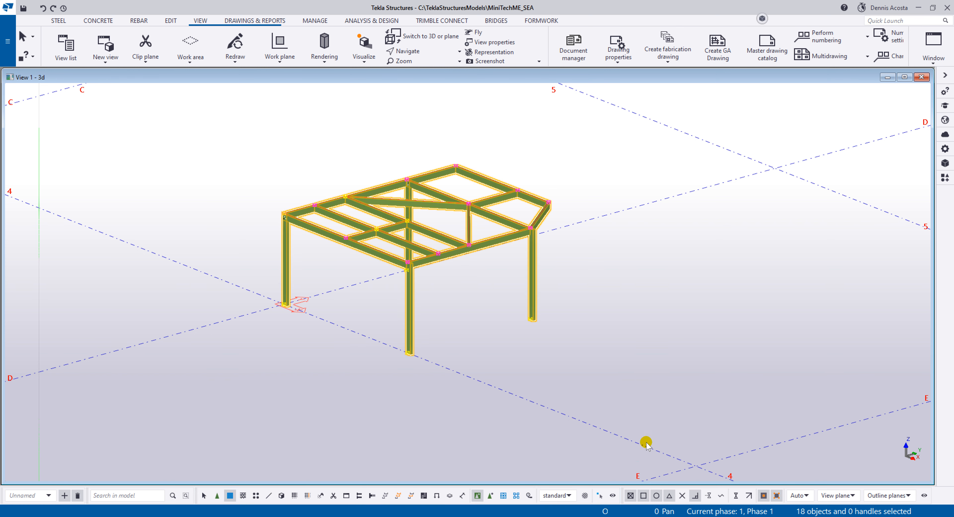
left_click(203, 495)
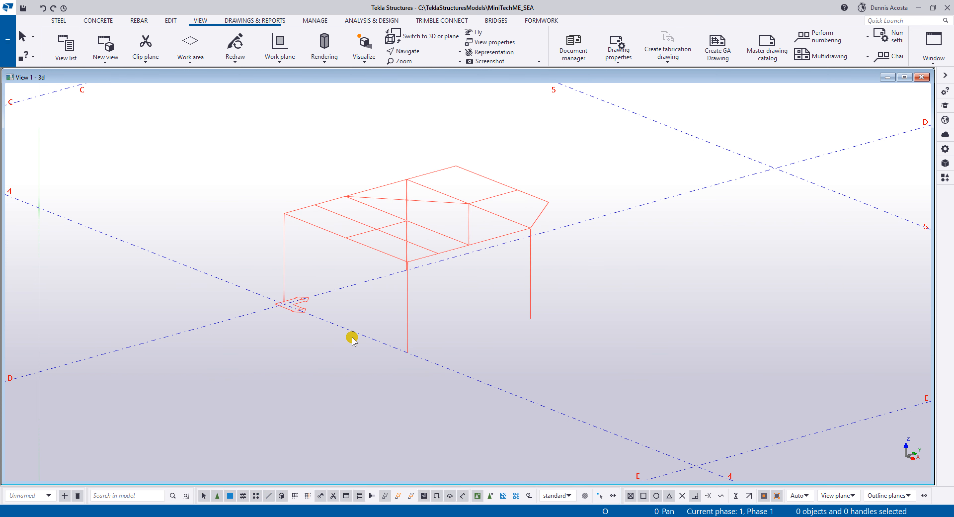
- Search the applications and components catalog for "gras" and open the Grasshopper Component's properties
middle_click_drag(420, 277, 432, 334)
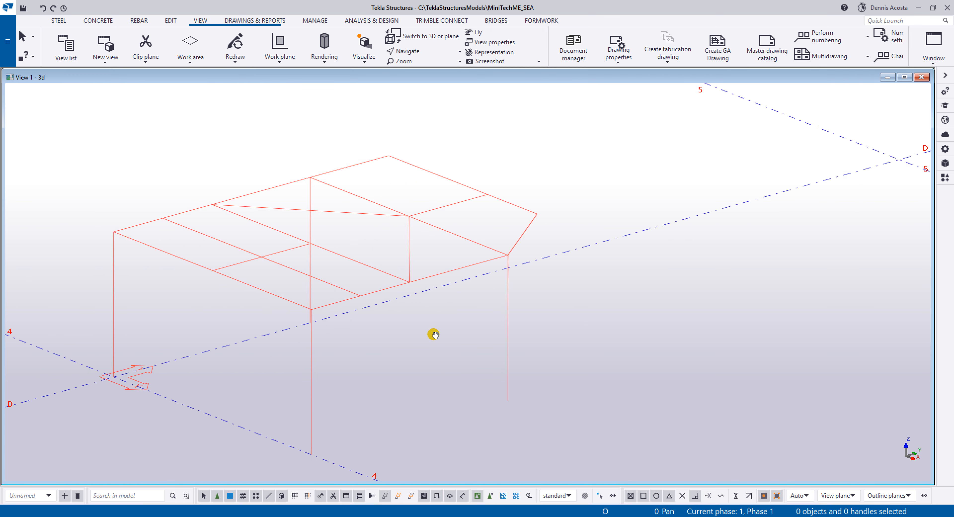
left_click(945, 178)
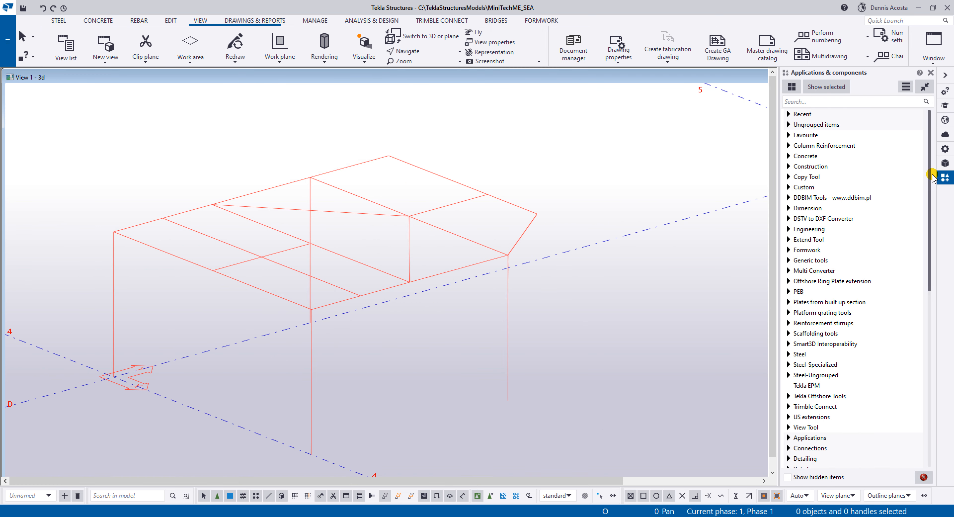
left_click(807, 102)
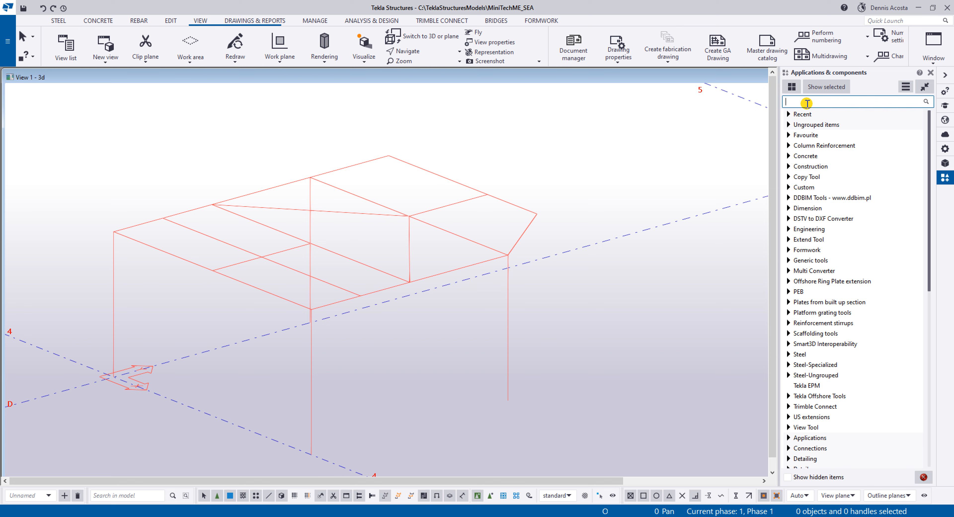
type("gras")
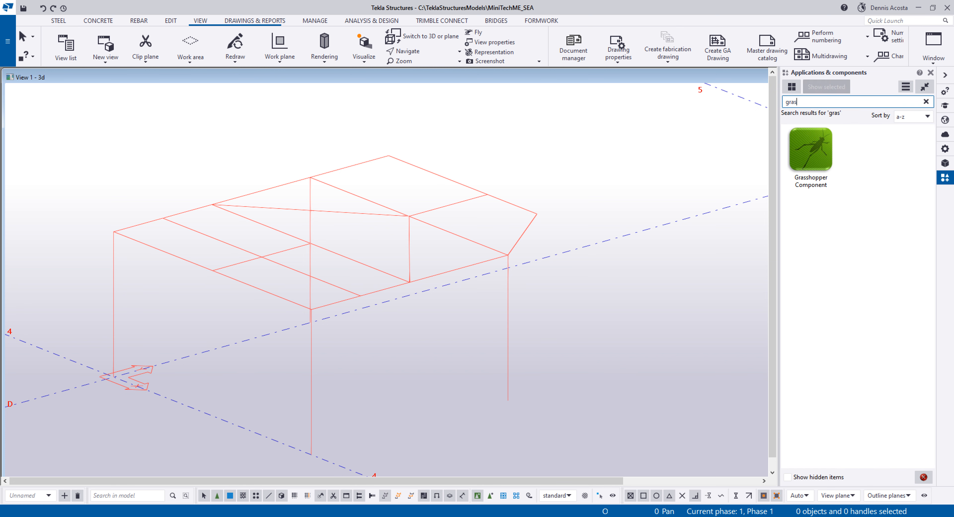
double_click(819, 165)
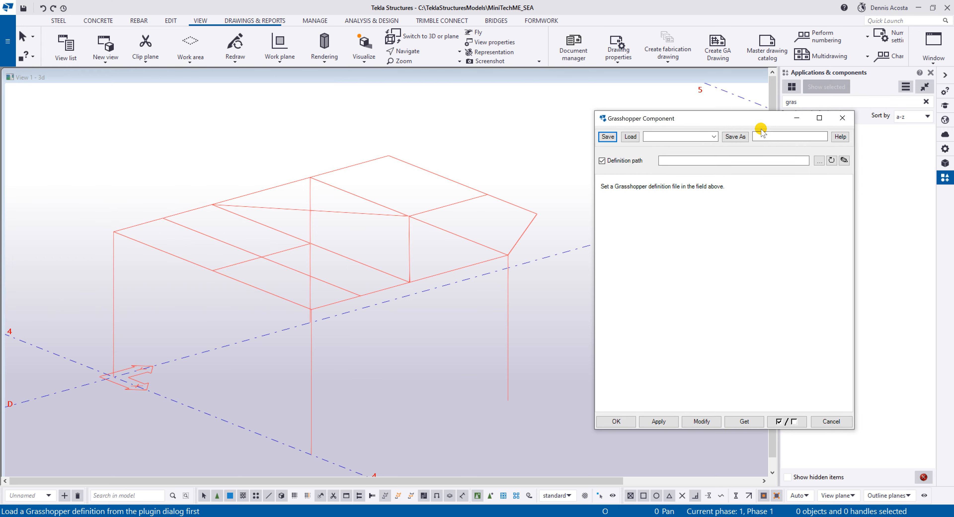
- Load CONST_TO__PART.gh from the MiniTechME_SEA folder as the component's Grasshopper definition
left_click(818, 160)
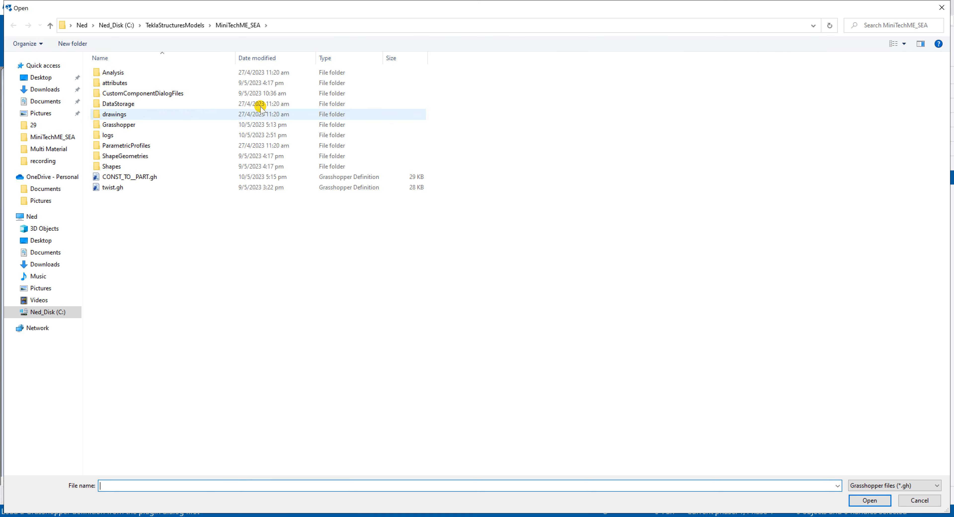
left_click(128, 178)
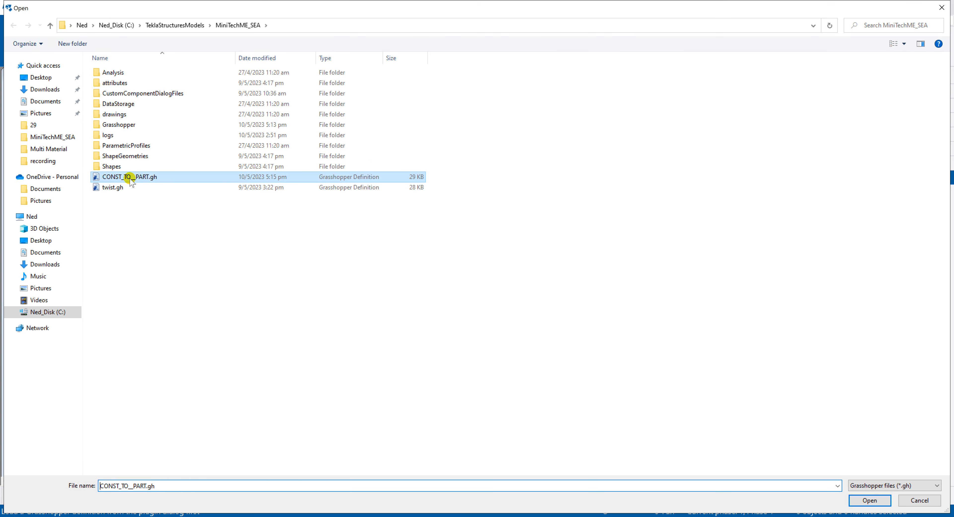
left_click(869, 500)
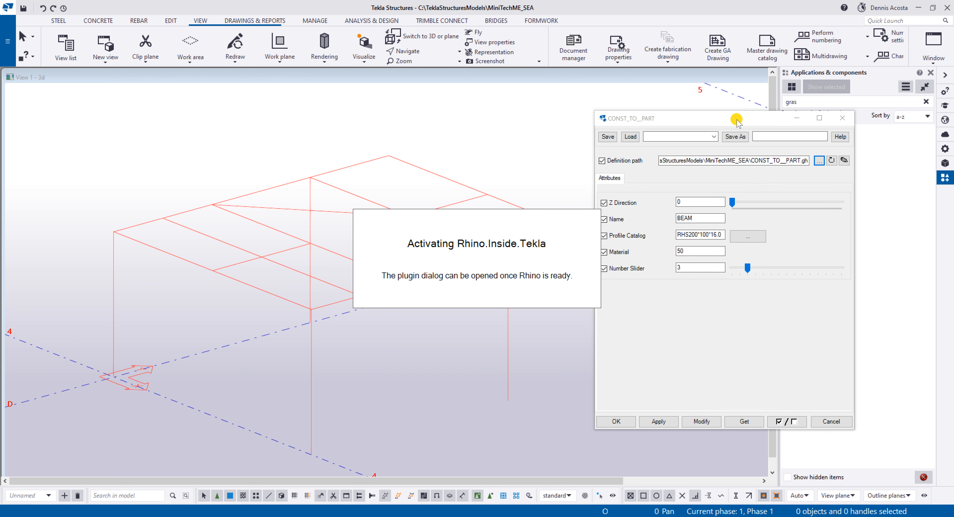
- Set the component's profile to PD500*15 and the Number Slider to 2, and apply the settings
left_click_drag(716, 121, 670, 177)
middle_click_drag(435, 205, 321, 202)
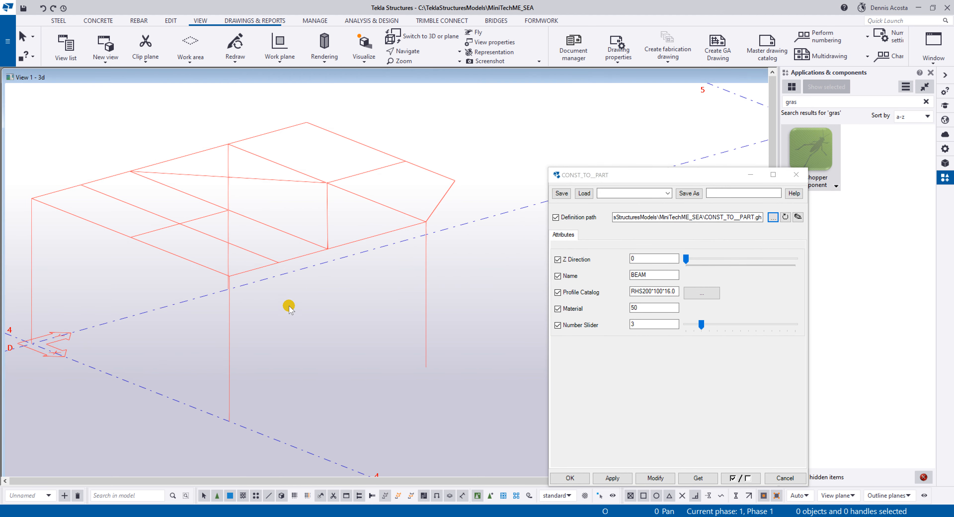
middle_click_drag(311, 303, 352, 255, "ctrl")
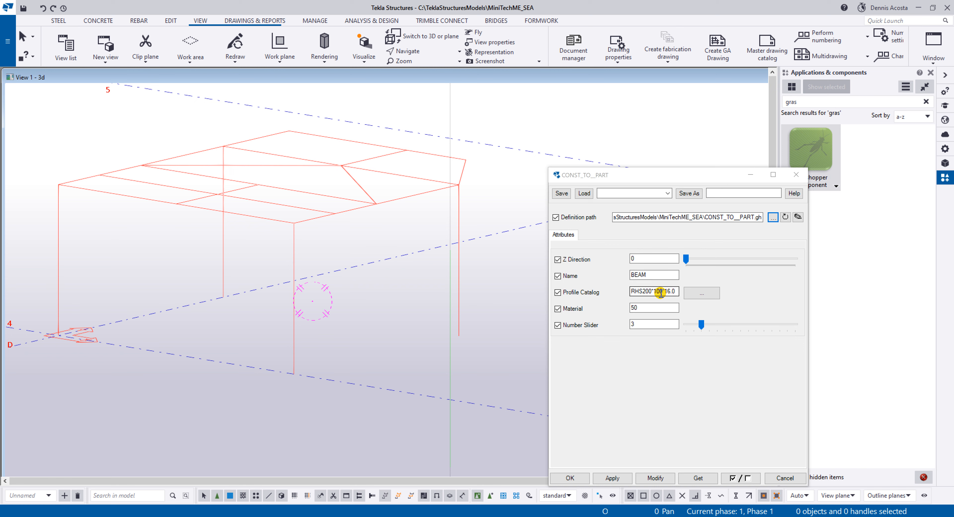
left_click(633, 290)
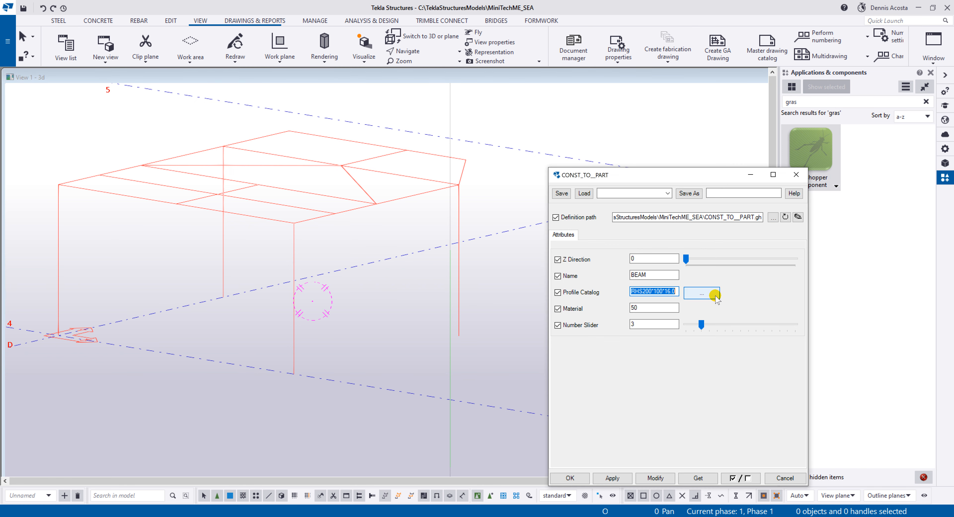
type("PD500*15")
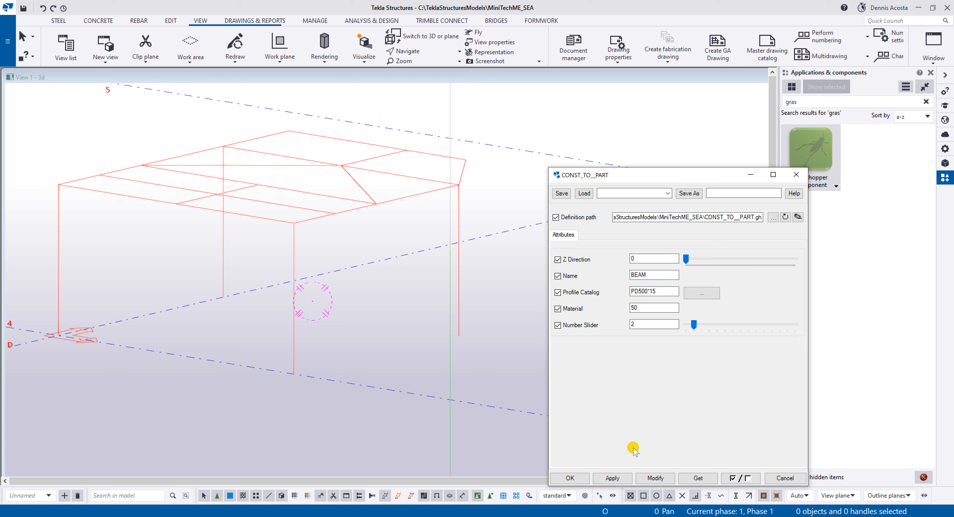
left_click(613, 478)
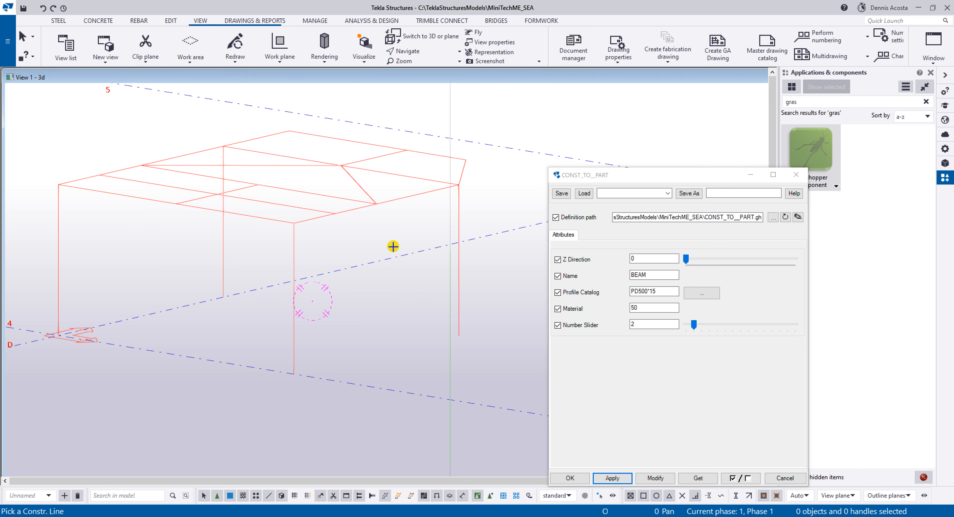
- Generate columns from the four vertical construction lines with the component, and end the picking
left_click(456, 219)
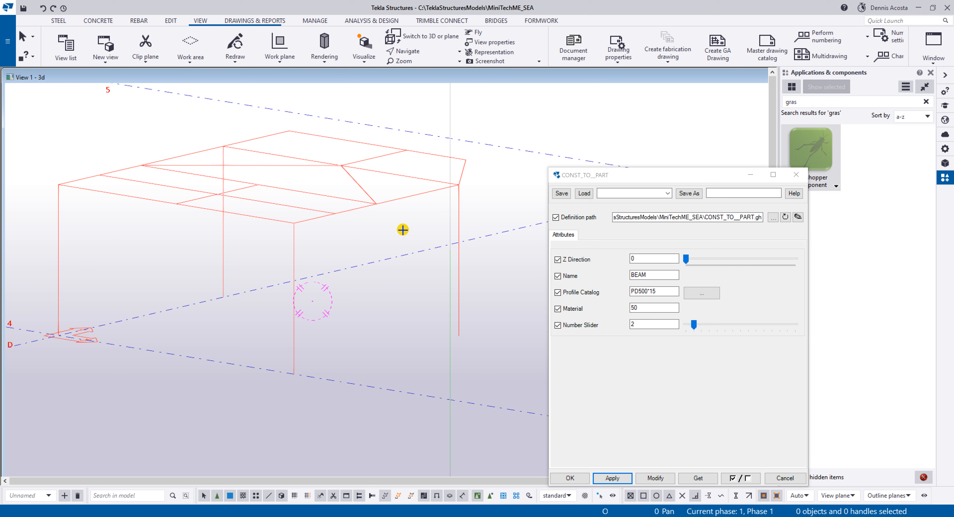
left_click(293, 259)
left_click(223, 250)
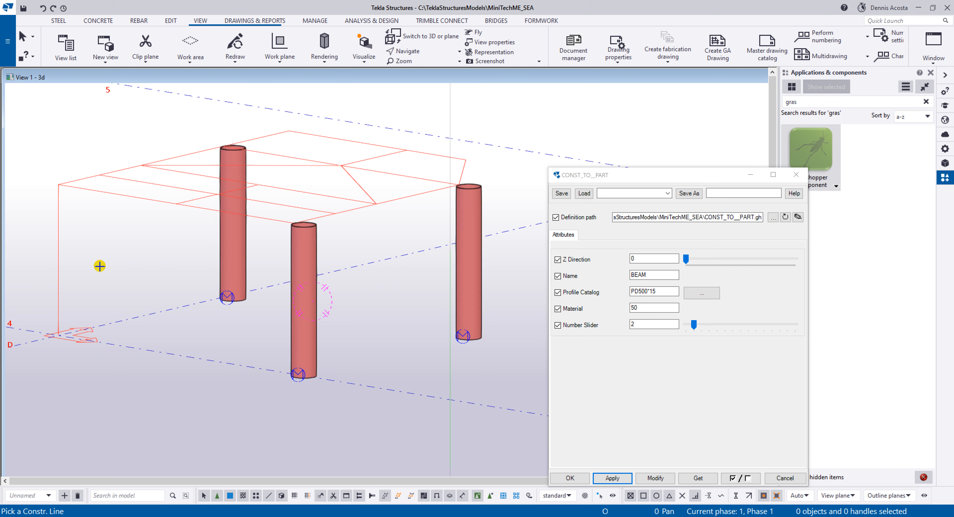
left_click(59, 264)
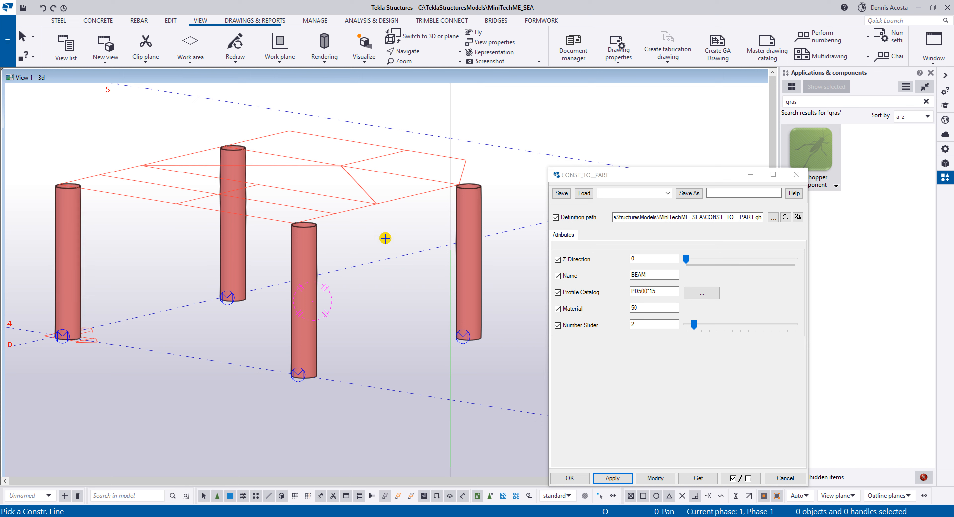
right_click(392, 189)
left_click(405, 187)
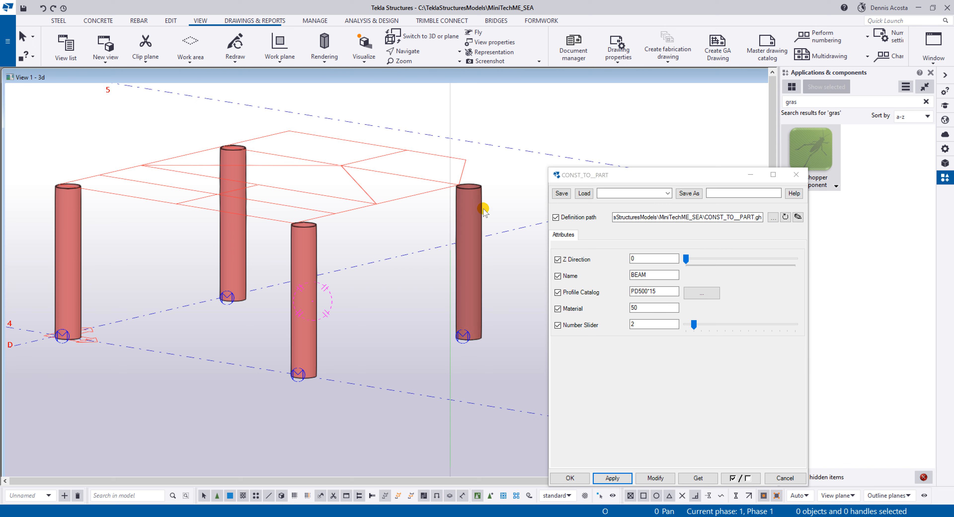
left_click(478, 223)
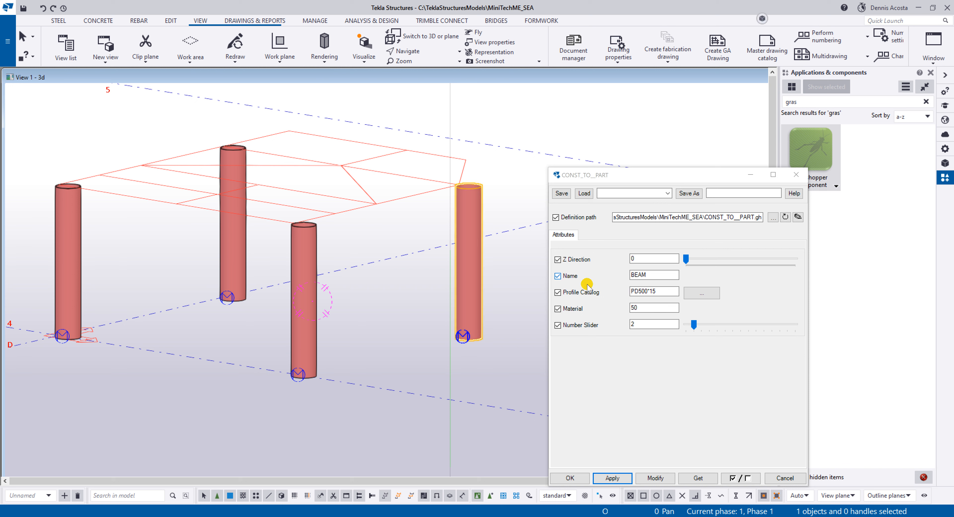
left_click(308, 261, "ctrl")
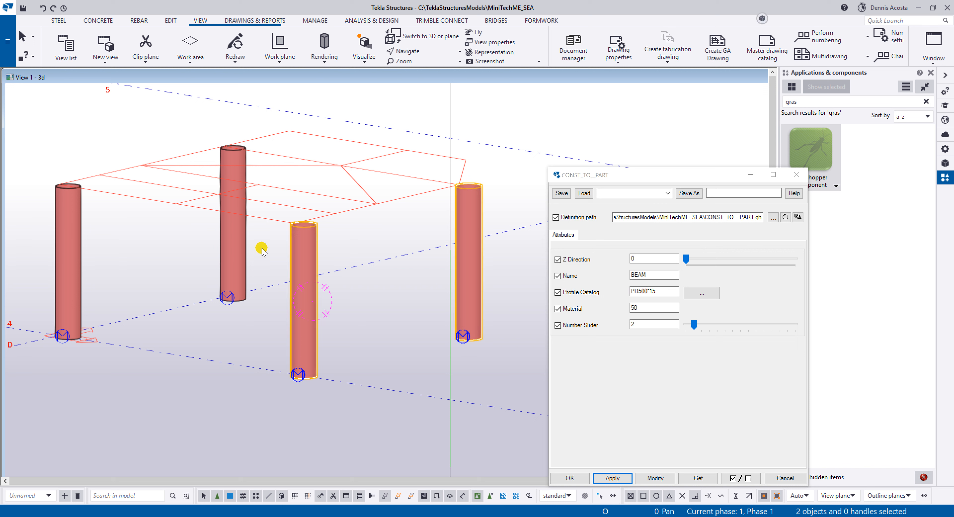
left_click(239, 246, "ctrl")
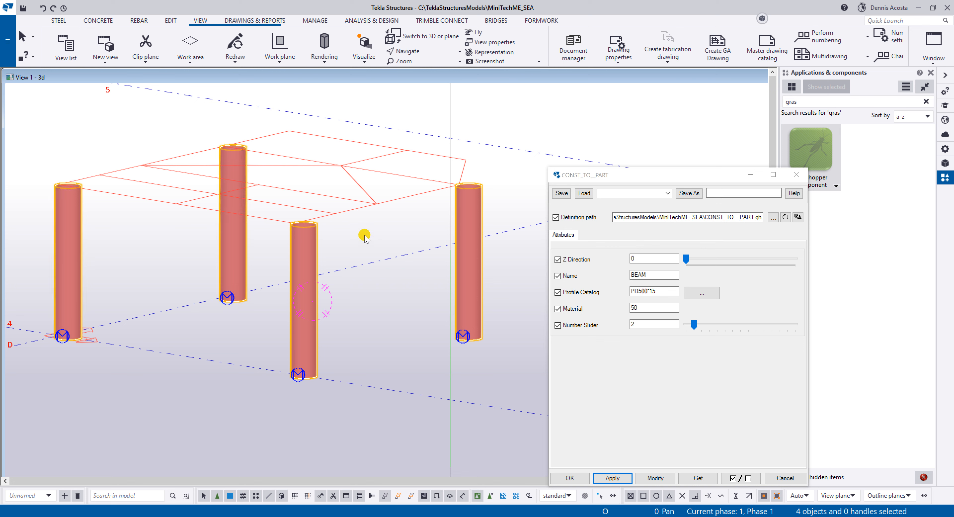
left_click(422, 244)
middle_click_drag(424, 245, 425, 266)
scroll(424, 266, "down", 3)
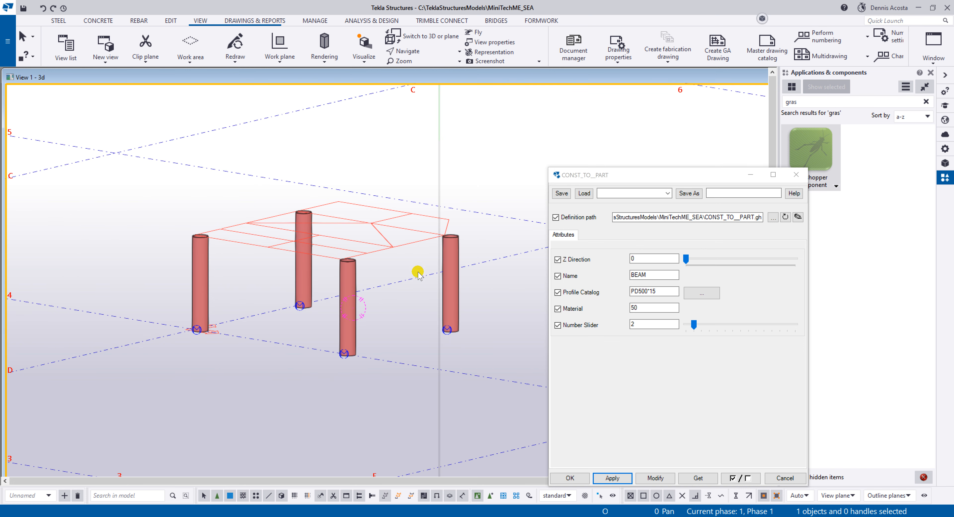
scroll(370, 272, "up", 4)
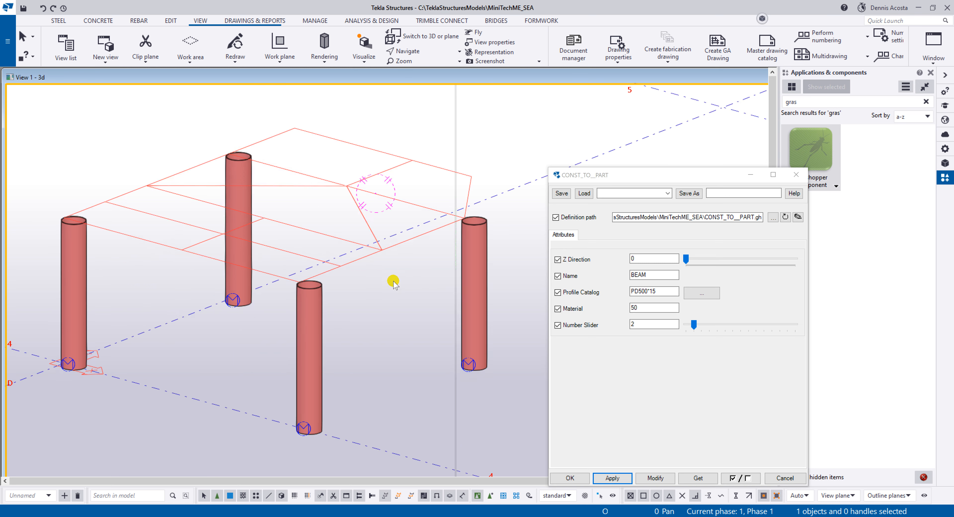
- Select the four columns with their components and modify their profile to PD300*15
middle_click_drag(393, 283, 396, 247, "ctrl")
left_click_drag(364, 171, 54, 192)
left_click(643, 292)
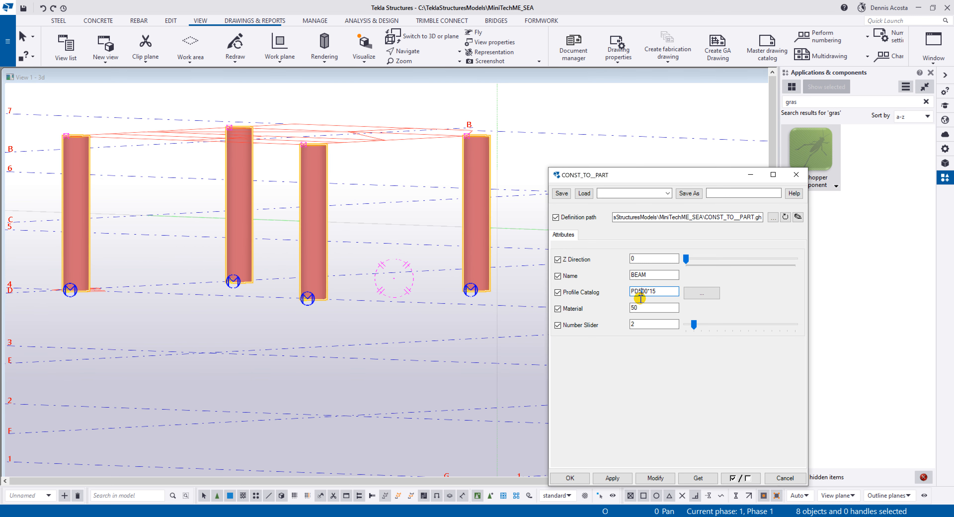
type("3")
left_click(655, 477)
scroll(425, 358, "down", 2)
mouse_move(390, 282)
middle_mouse_down("ctrl")
mouse_move(421, 182)
mouse_move(379, 287)
middle_mouse_up("ctrl")
scroll(365, 249, "up", 4)
scroll(365, 249, "up", 2)
scroll(438, 266, "down", 2)
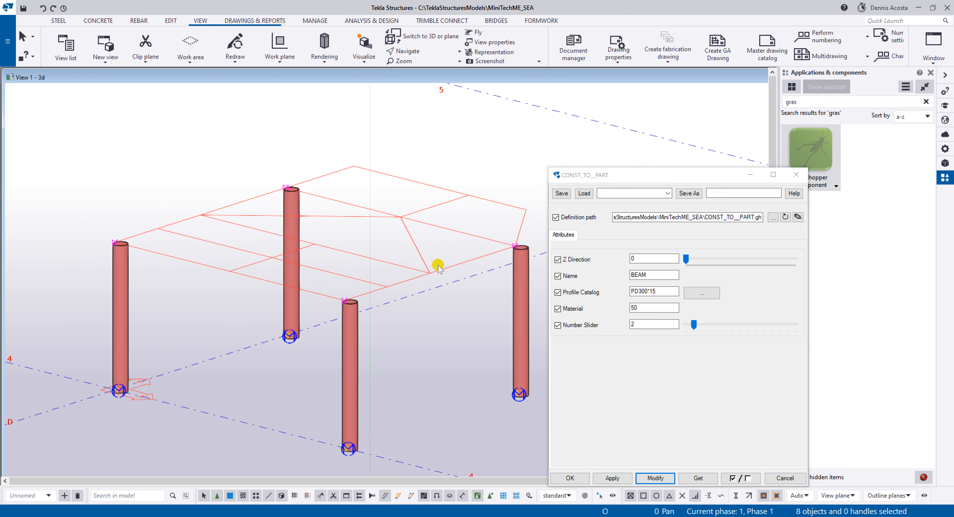
- Choose UB305*165*46 from the UB group of the I profiles as the component's catalog profile
left_click(701, 292)
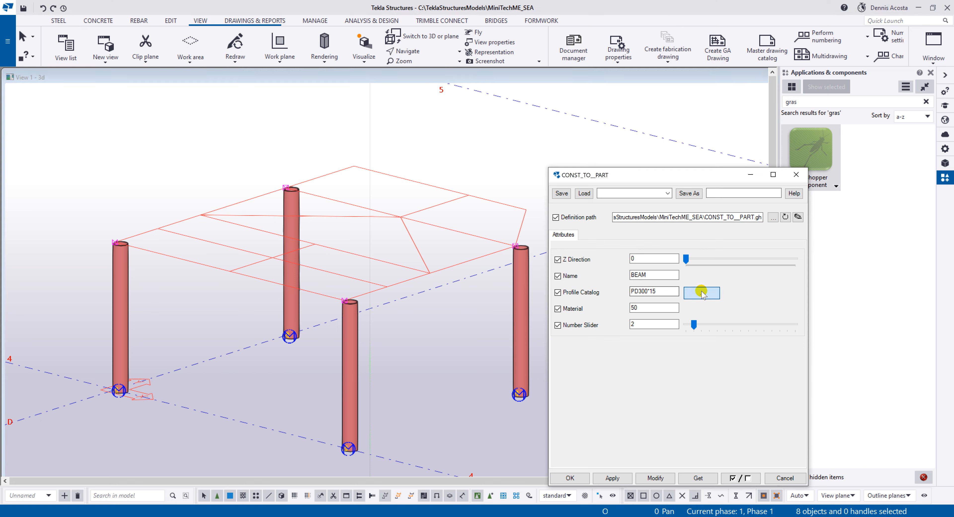
left_click(819, 302)
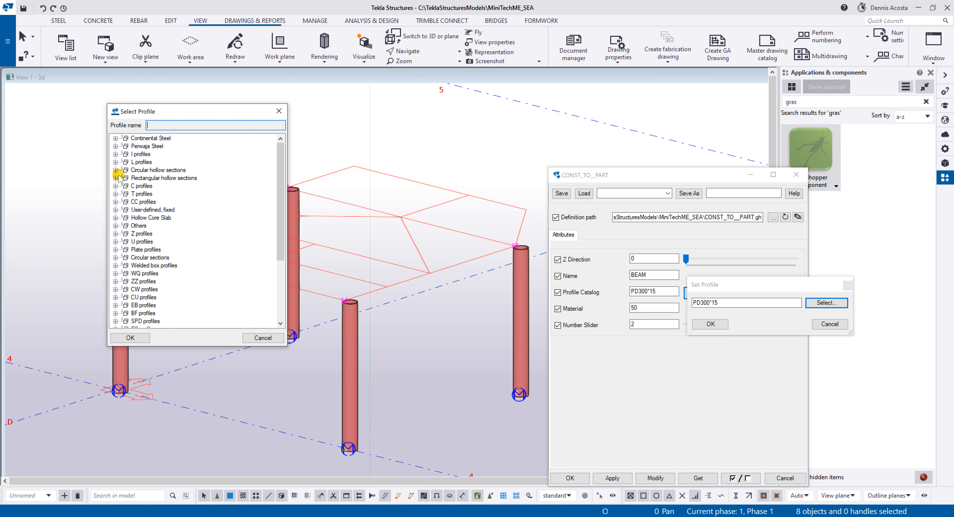
left_click(115, 154)
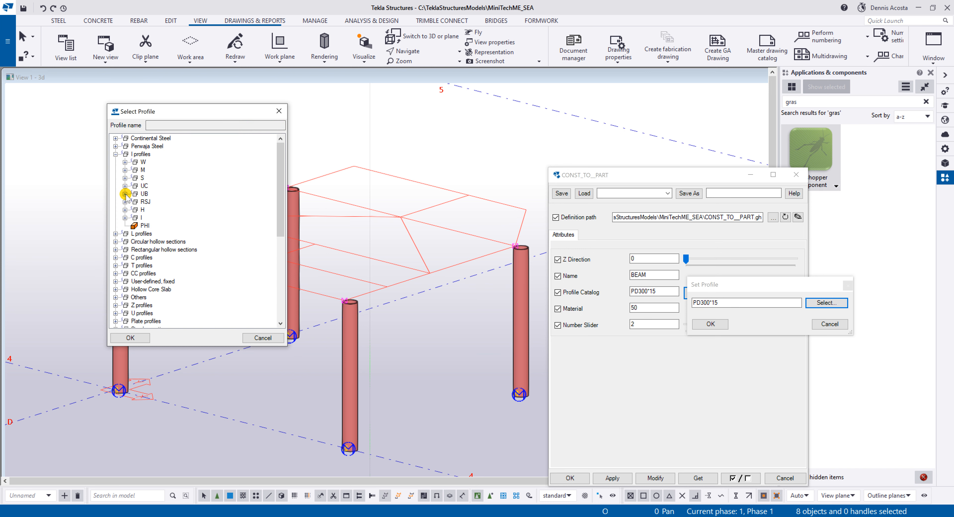
left_click(125, 193)
scroll(165, 272, "down", 6)
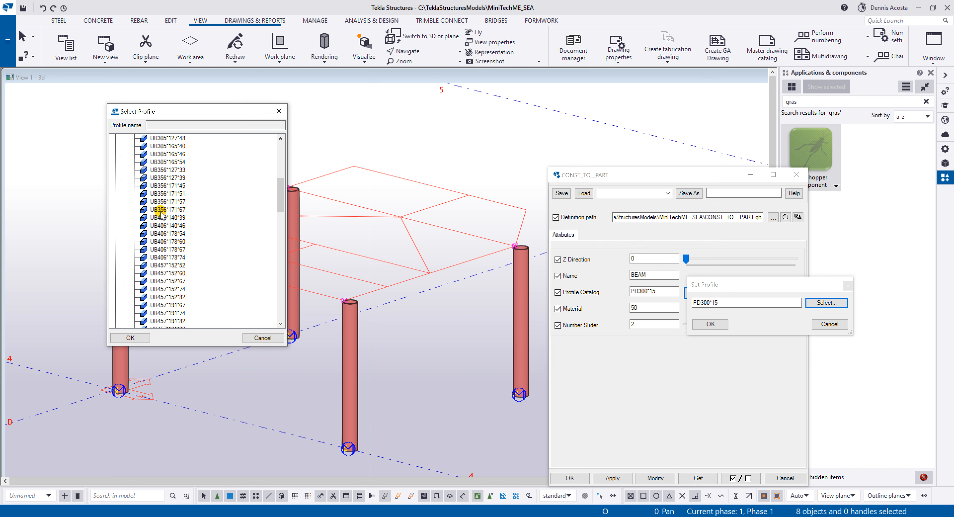
left_click(163, 153)
left_click(143, 337)
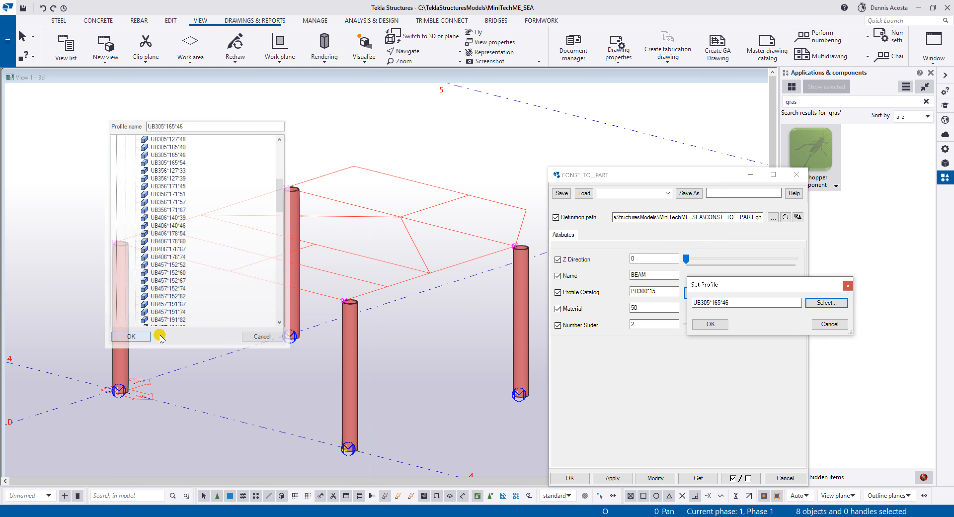
left_click(710, 323)
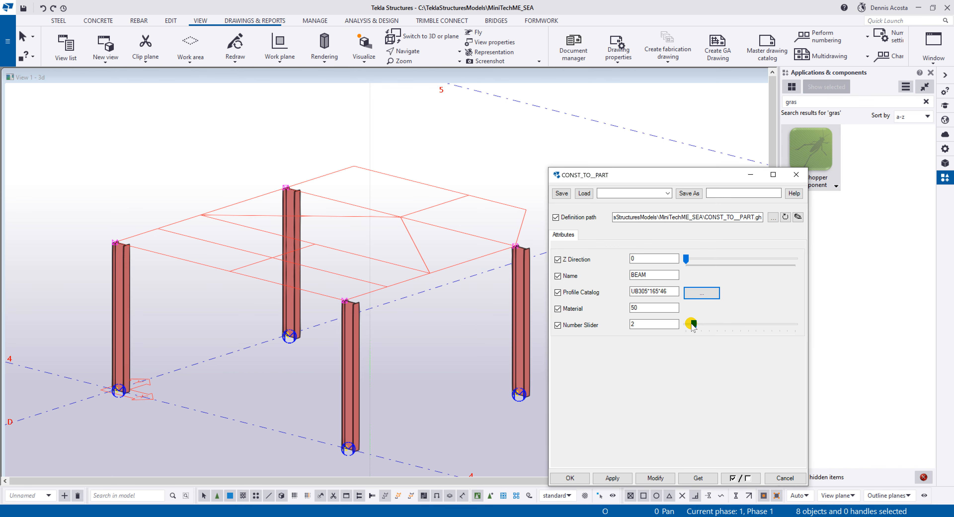
- Set the Number Slider to 4 and apply the component settings for creating beams
left_click_drag(688, 324, 708, 324)
middle_click_drag(428, 334, 396, 326)
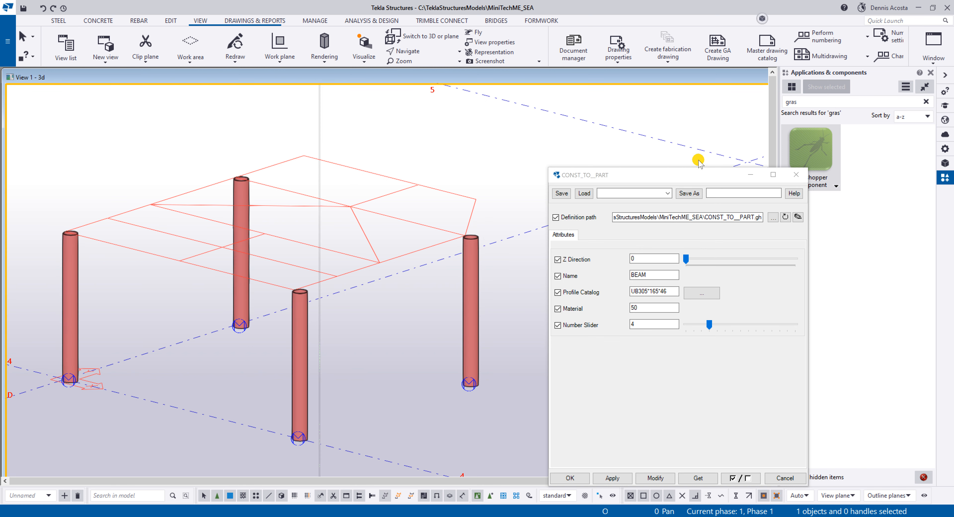
left_click_drag(691, 179, 700, 150)
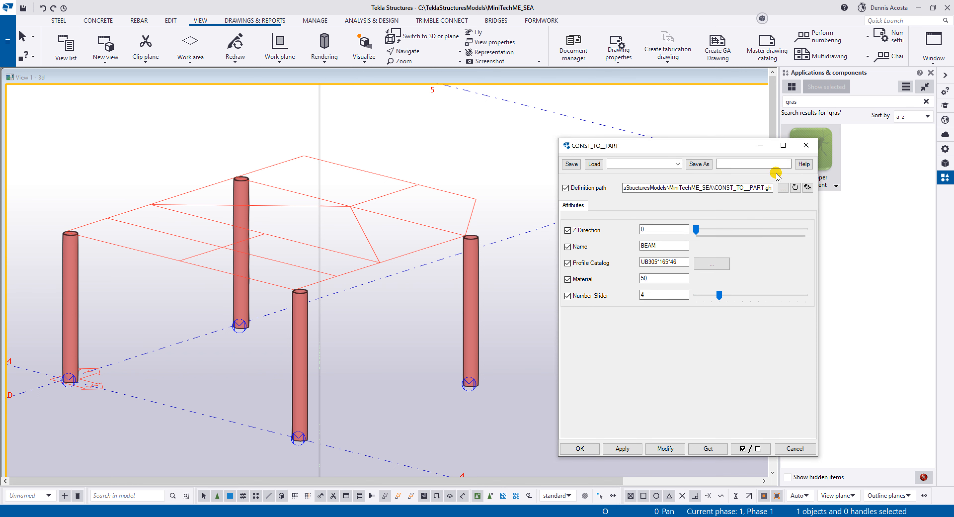
left_click(631, 449)
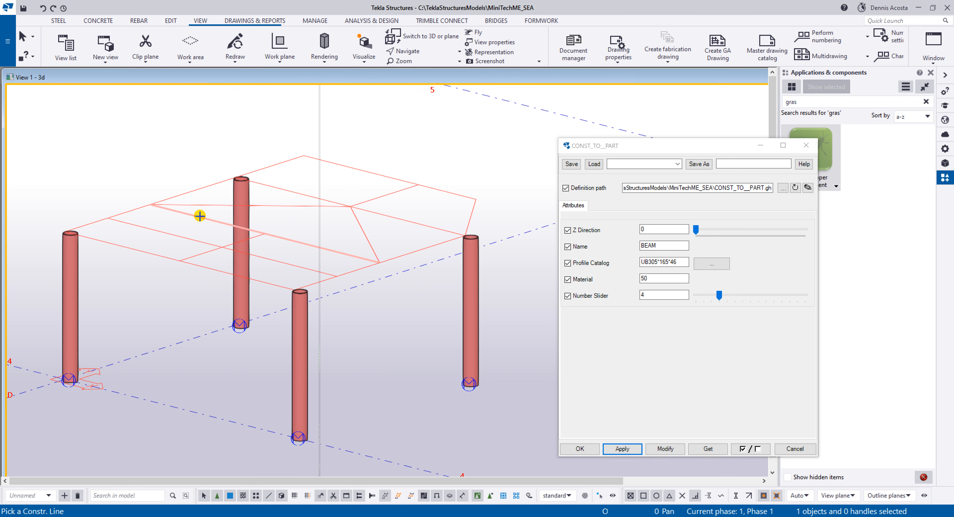
- Generate UB305*165*46 beams from the roof construction lines between the four columns, including the inner members and the long diagonal
left_click(133, 203)
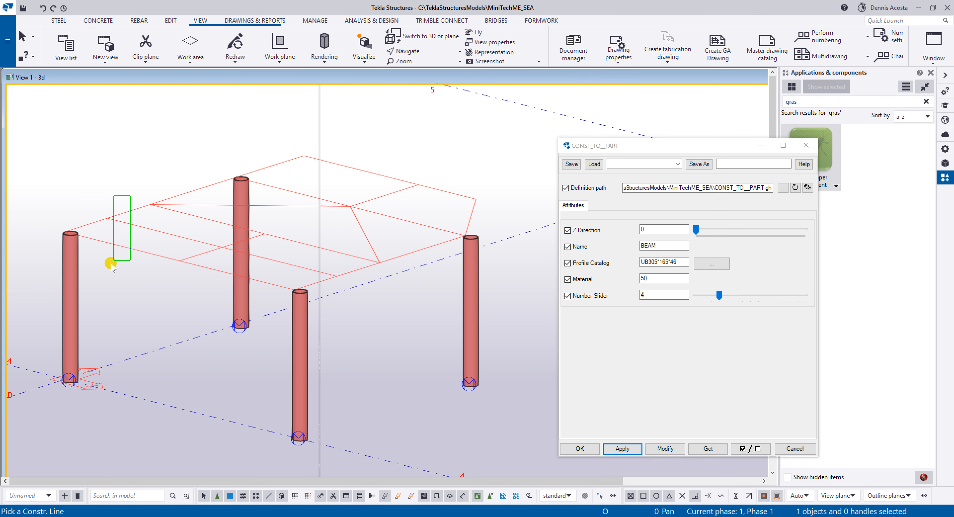
left_click(137, 253)
left_click(138, 210)
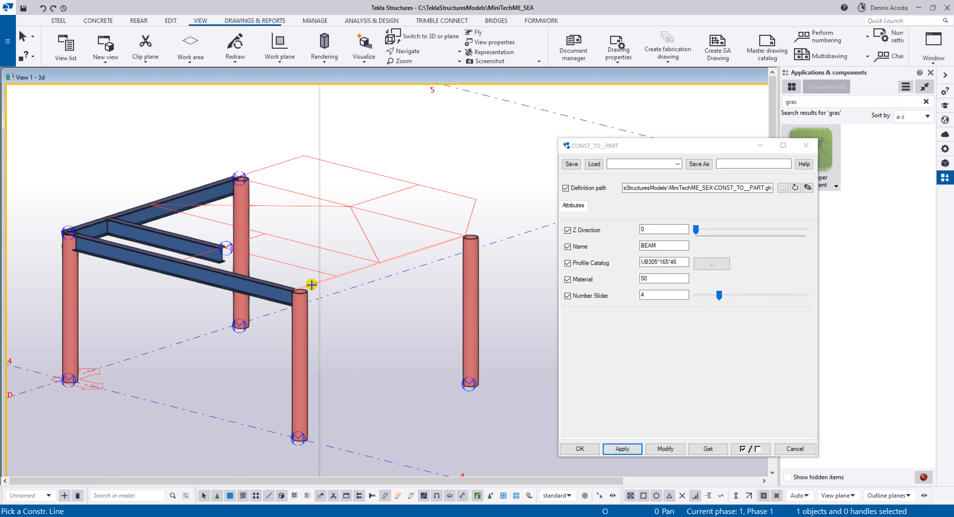
left_click(311, 284)
left_click(259, 237)
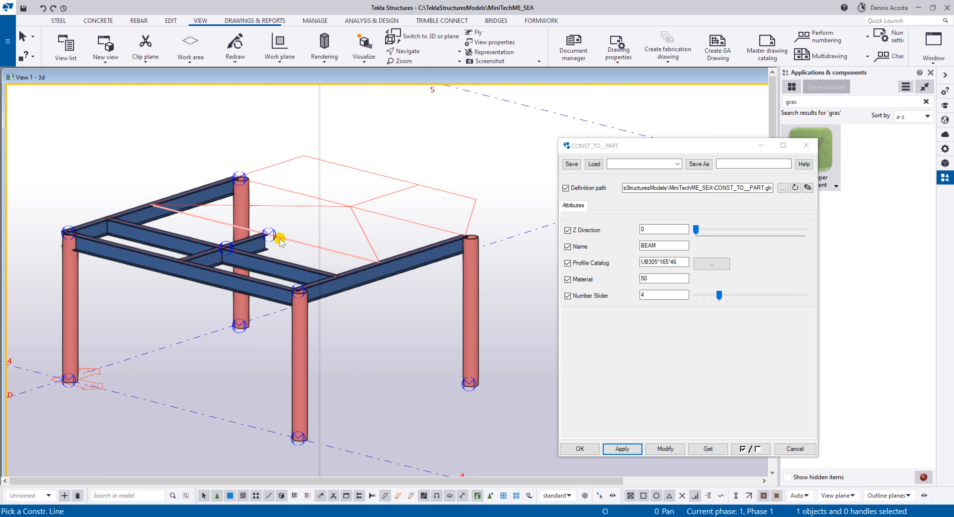
left_click(277, 236)
left_click(289, 206)
left_click(296, 193)
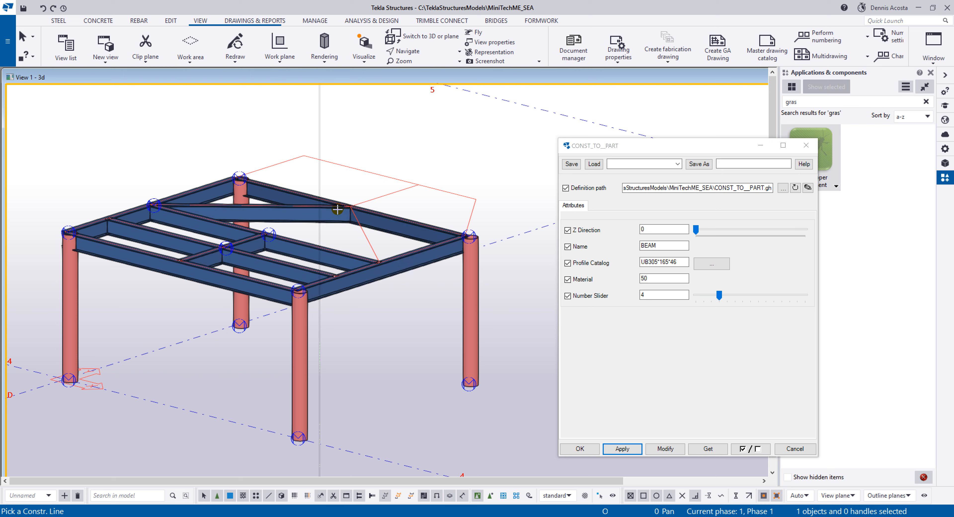
- Generate beams from the short diagonal and the construction lines of the roof extension beyond the rear columns, and end the picking
left_click(361, 227)
left_click(377, 196)
left_click(319, 160)
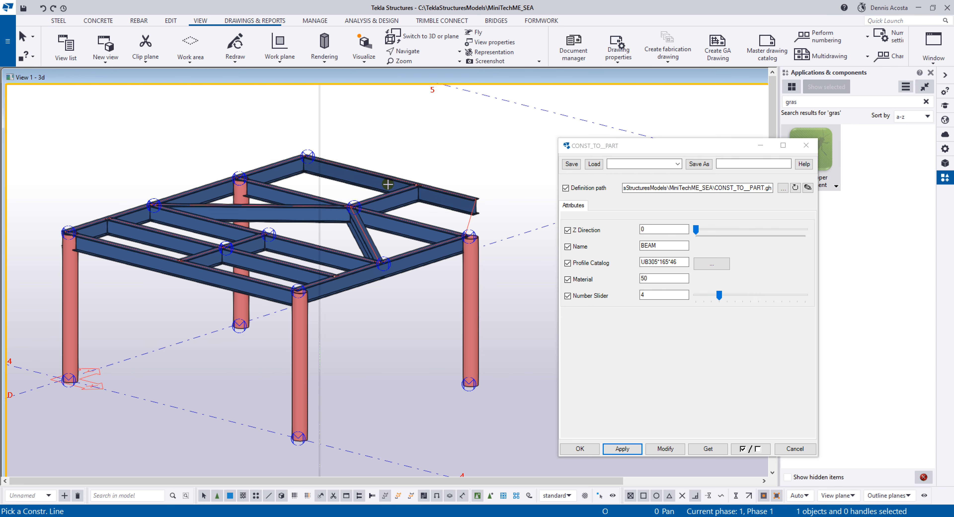
left_click(472, 217)
right_click(428, 171)
key("Escape")
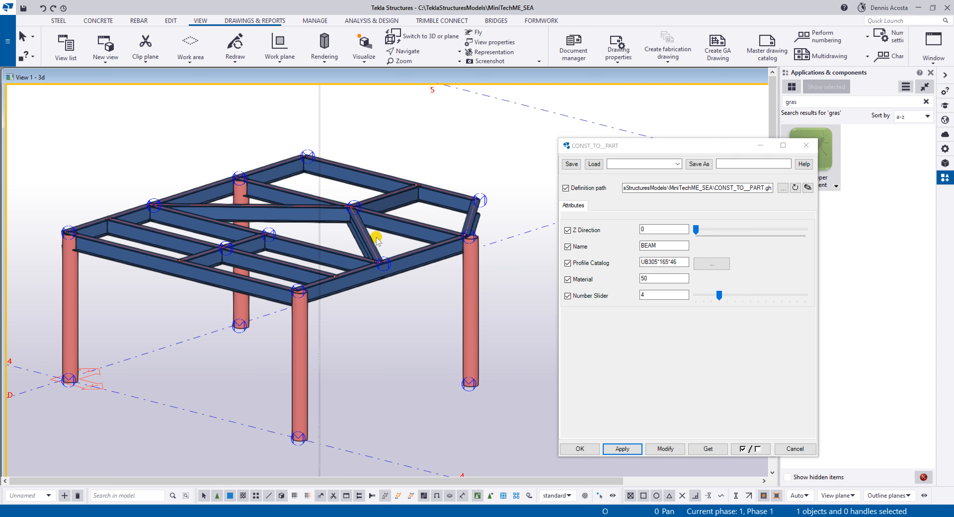
- Examine the generated frame of columns and roof beams from different angles and distances
scroll(351, 277, "up", 10)
scroll(263, 300, "down", 10)
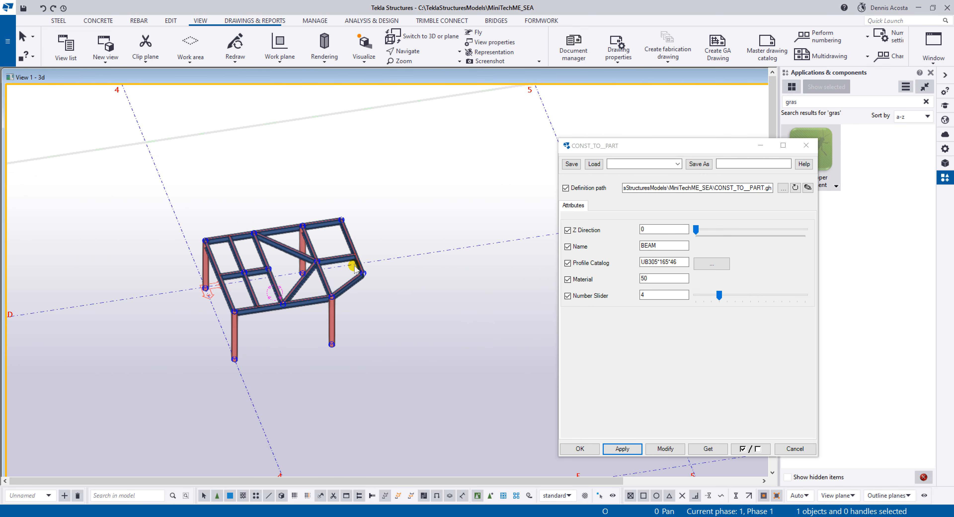
middle_click_drag(354, 267, 351, 291, "ctrl")
scroll(310, 286, "up", 2)
scroll(336, 280, "down", 2)
scroll(350, 286, "up", 2)
left_click_drag(697, 146, 654, 163)
middle_click_drag(385, 207, 372, 209)
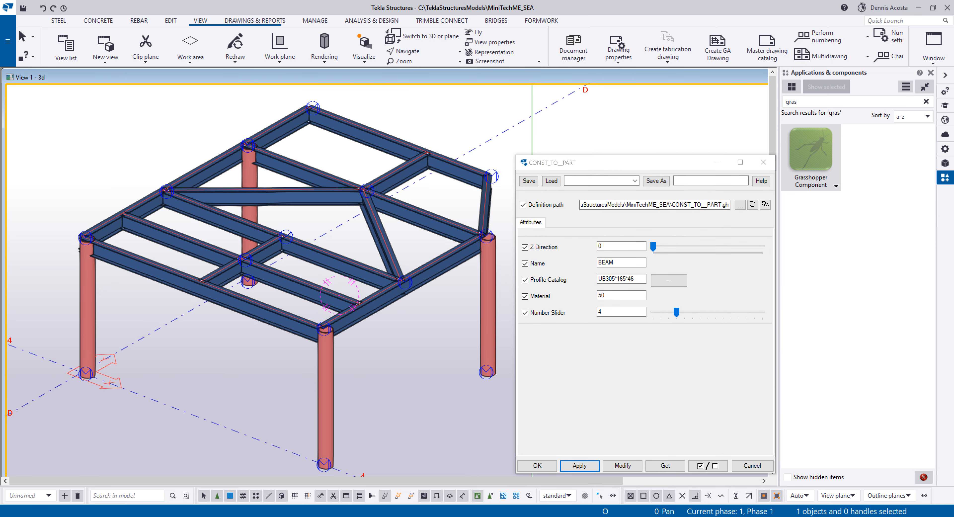